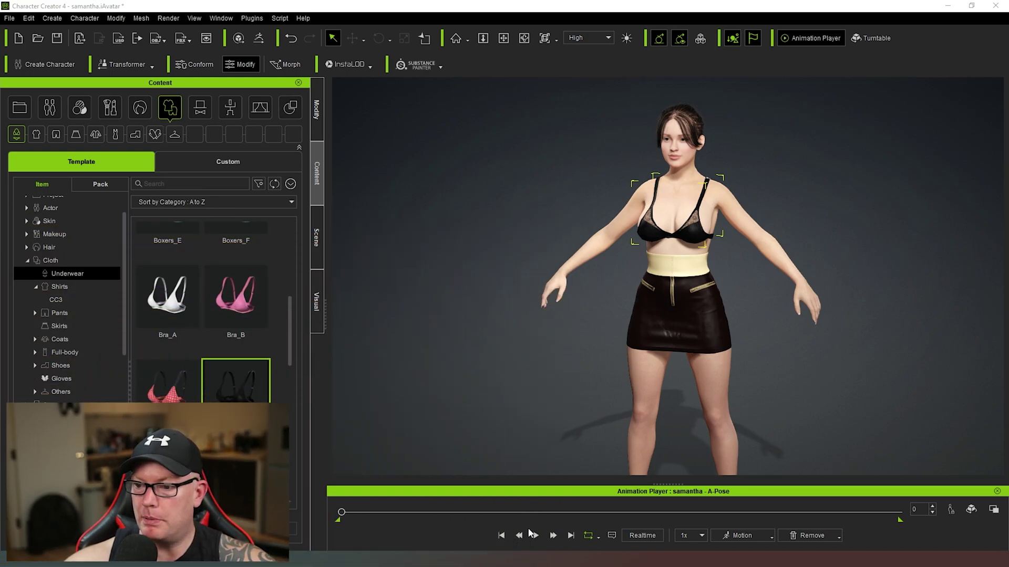
Play the animation and preview the skirt from all sides, then pause playback
click(536, 535)
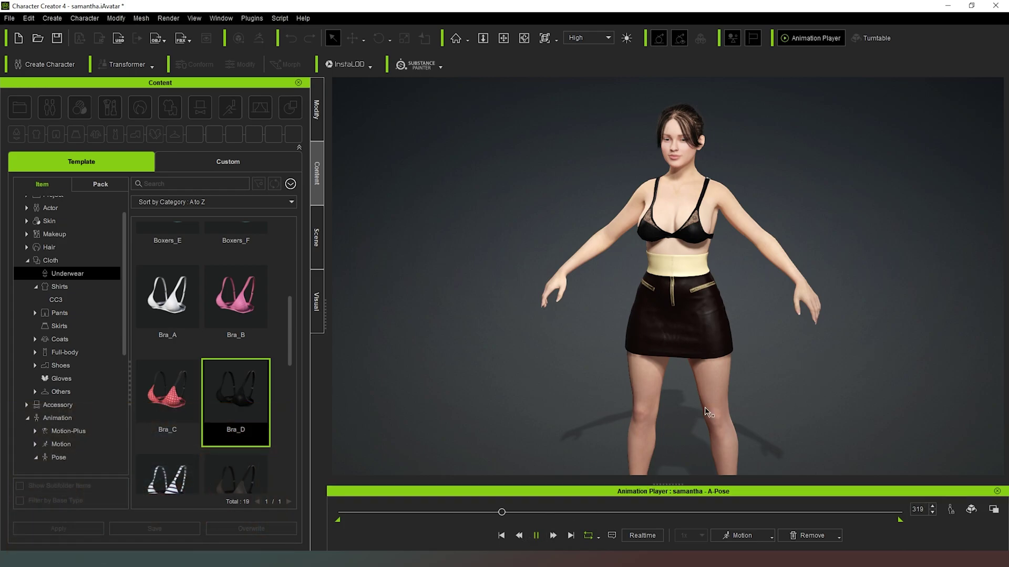
right_drag(818, 350, 140, 283)
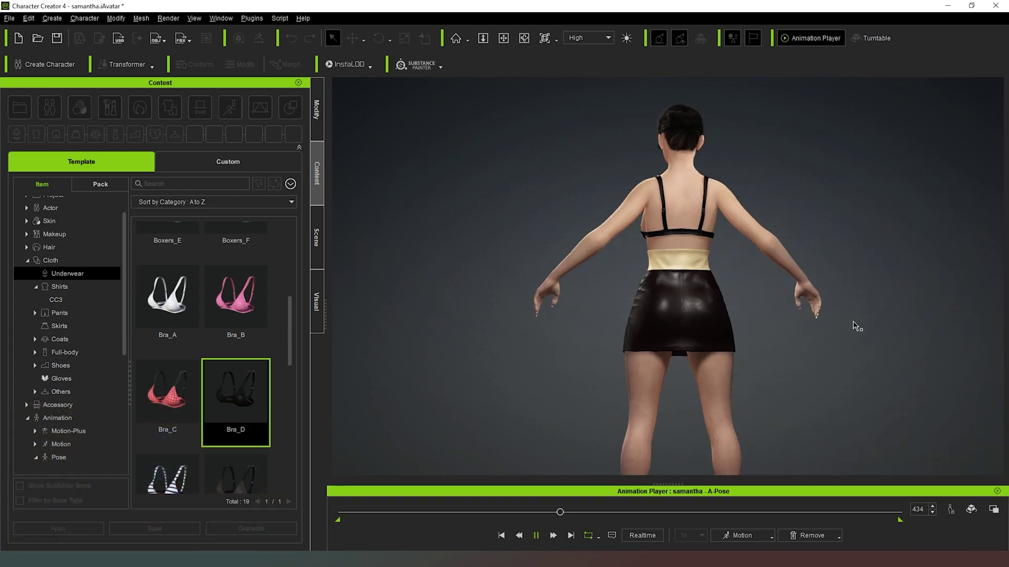
right_drag(527, 338, 646, 358)
right_drag(896, 344, 798, 366)
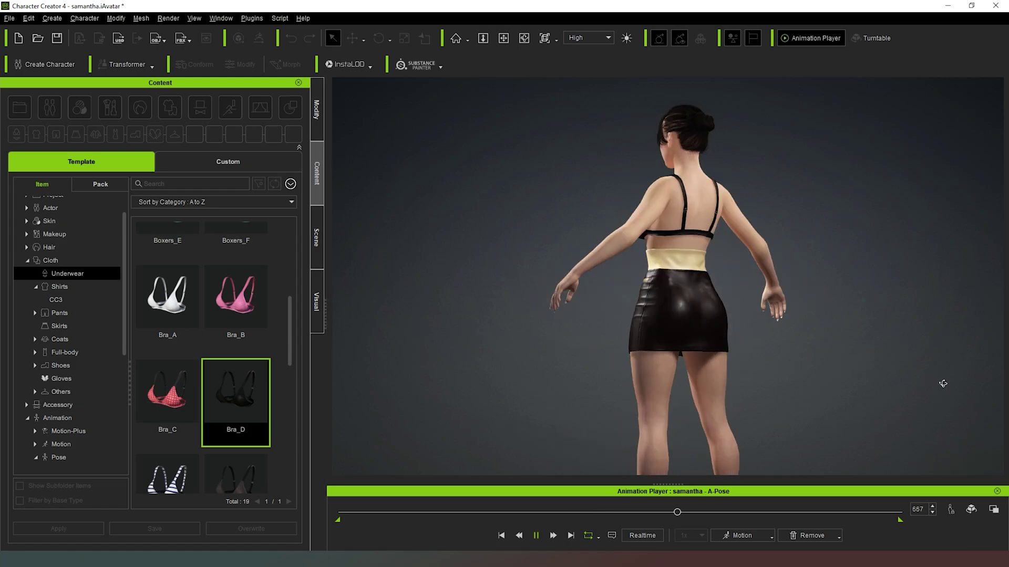
right_drag(704, 357, 772, 351)
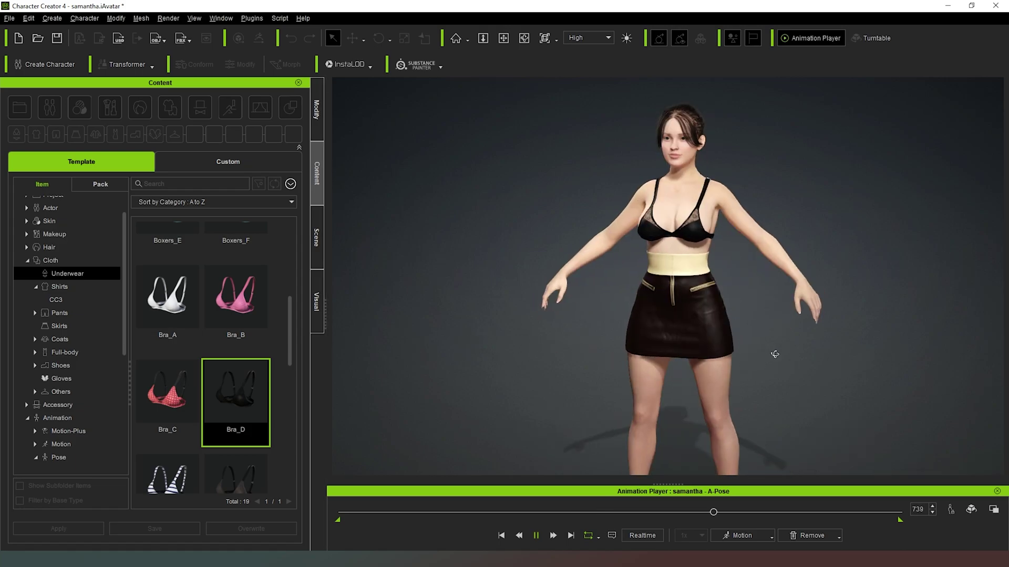
click(535, 536)
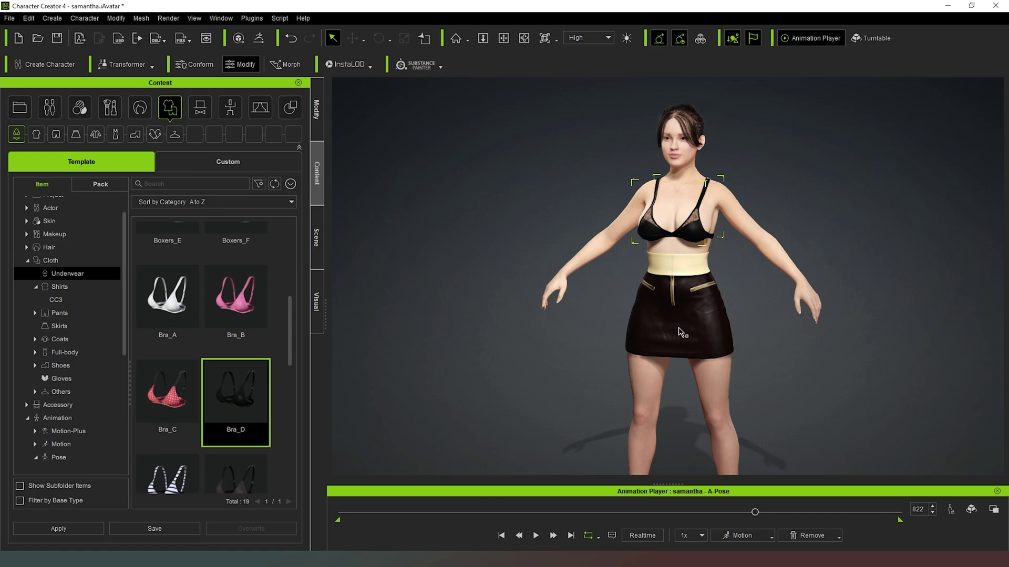
Delete the Leather Skirt from the character using the Scene list
click(314, 226)
double_click(68, 159)
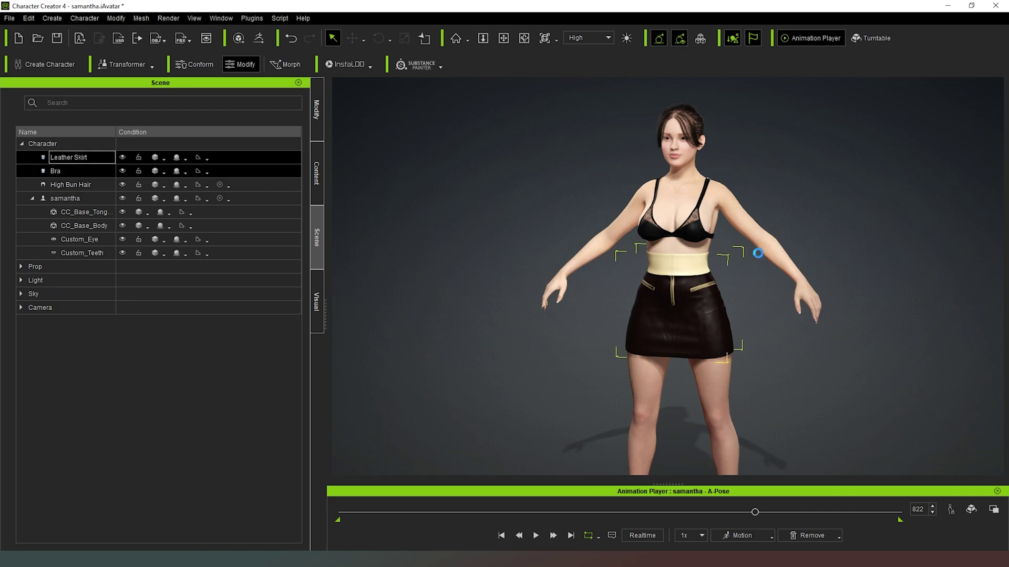
key(Delete)
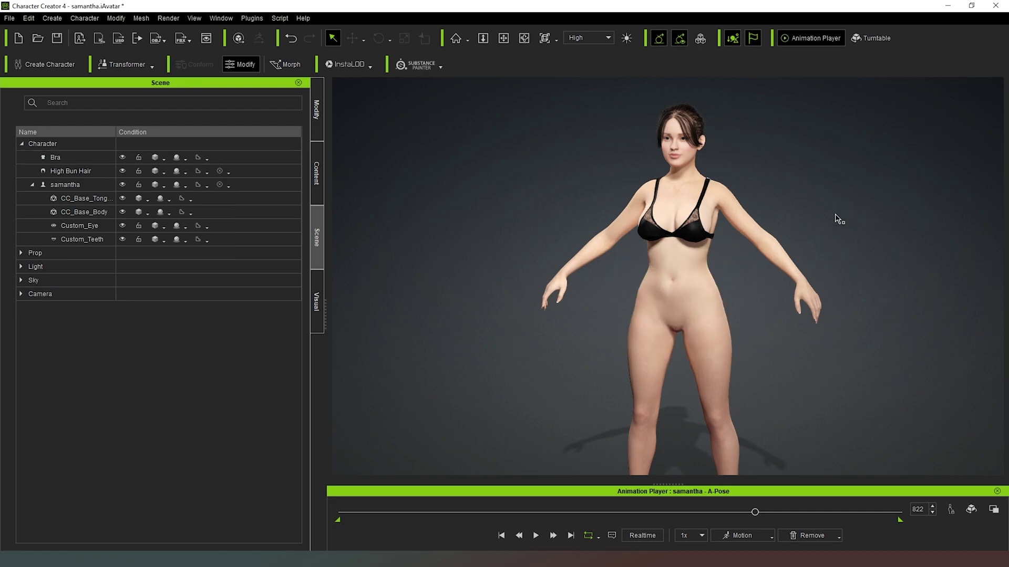
right_drag(874, 229, 785, 219)
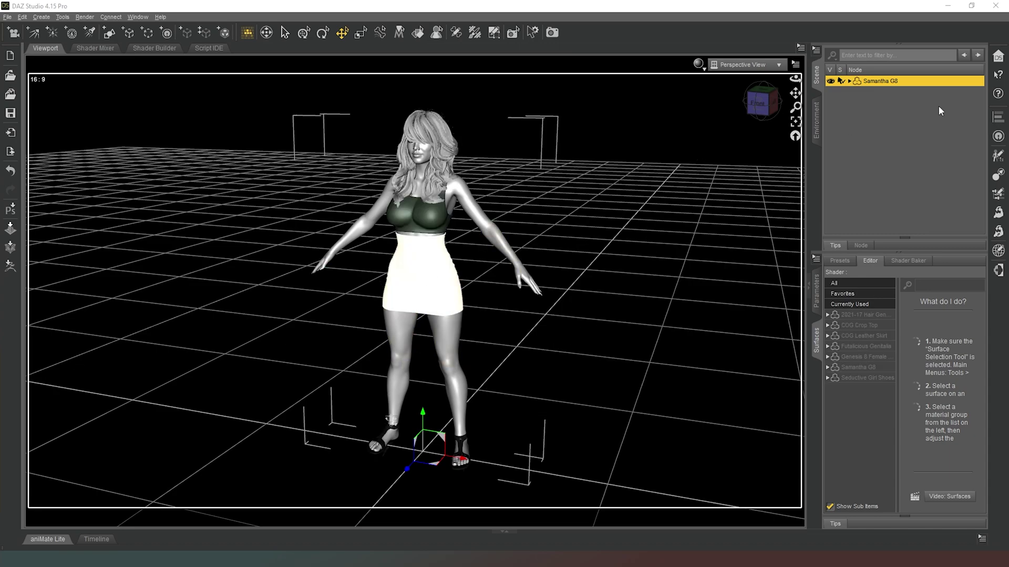
Delete the five extras under Samantha G8, from Genesis 8 Female Eyelashes to COG Crop Top
click(849, 82)
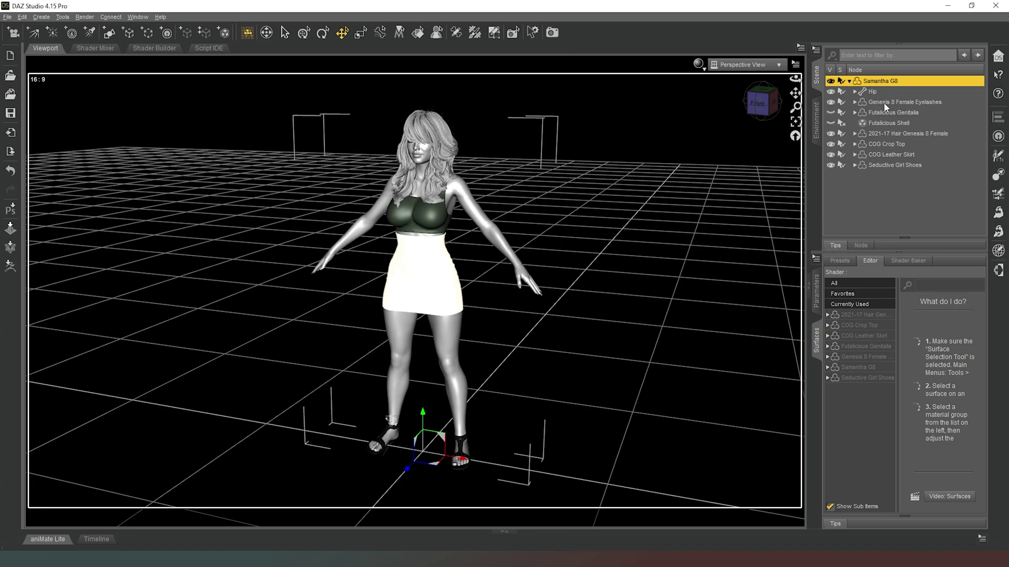
click(887, 103)
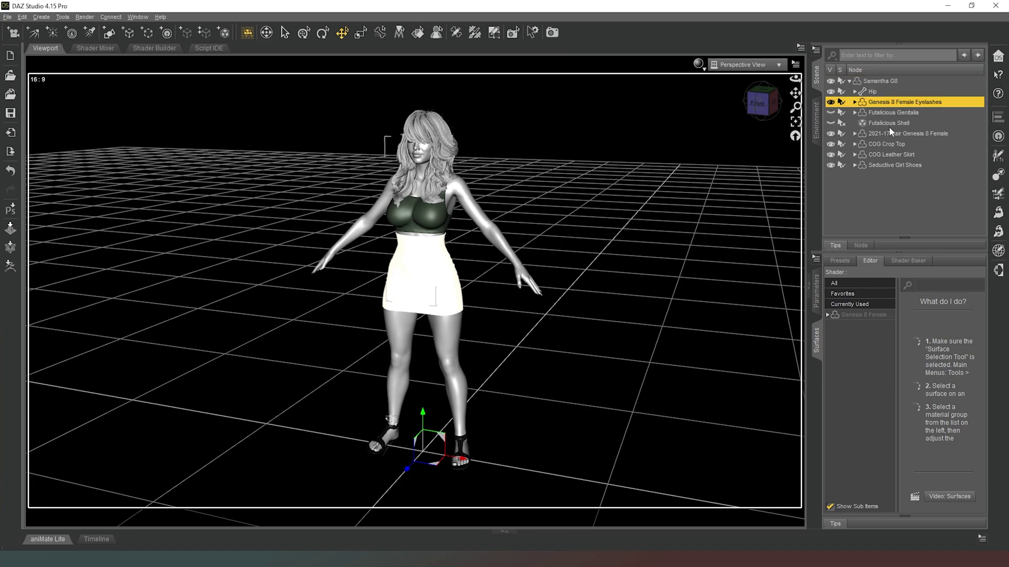
shift+click(888, 144)
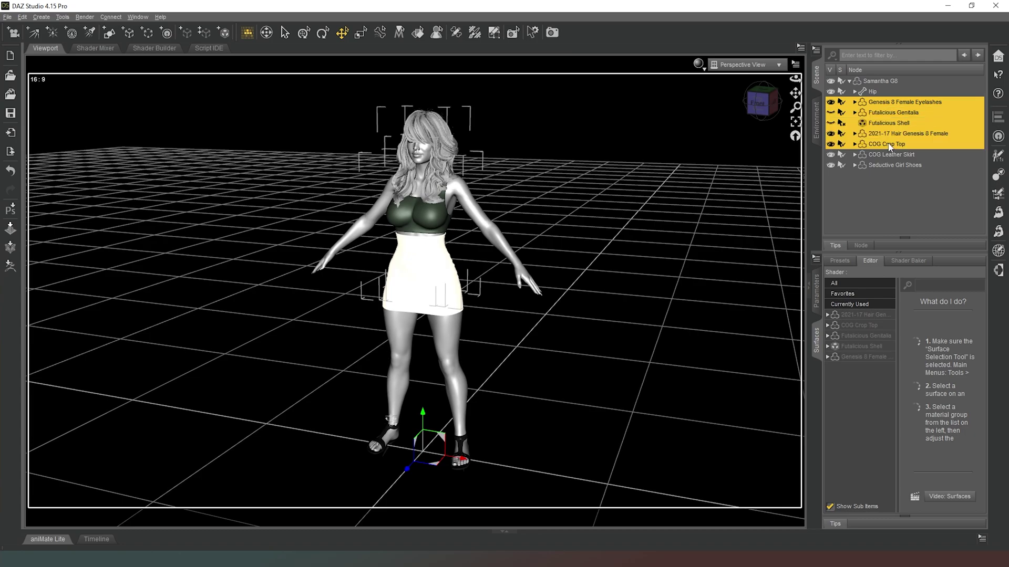
key(Delete)
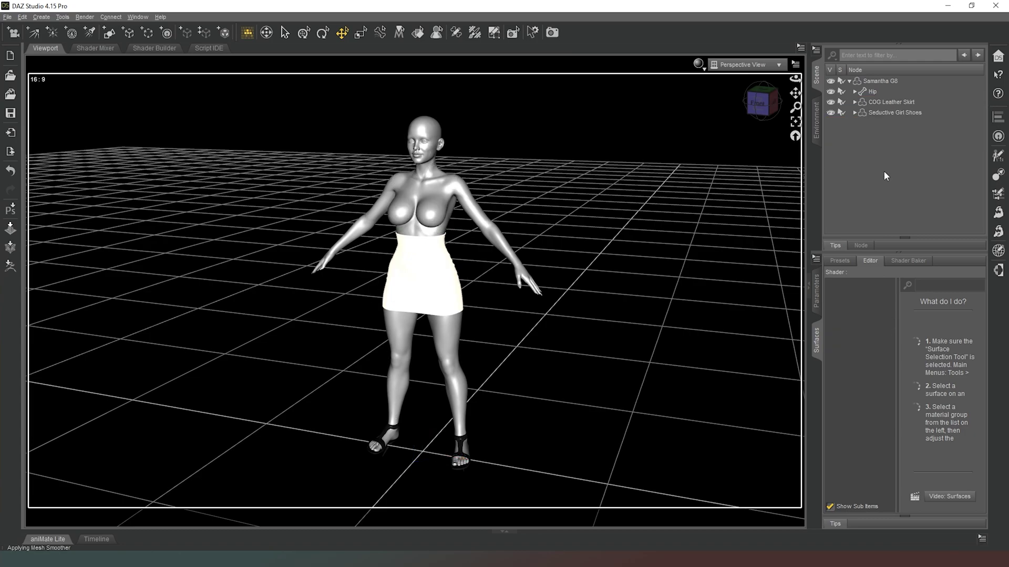
Delete the Seductive Girl Shoes and hide Samantha G8, leaving only the COG Leather Skirt visible
click(891, 113)
key(Delete)
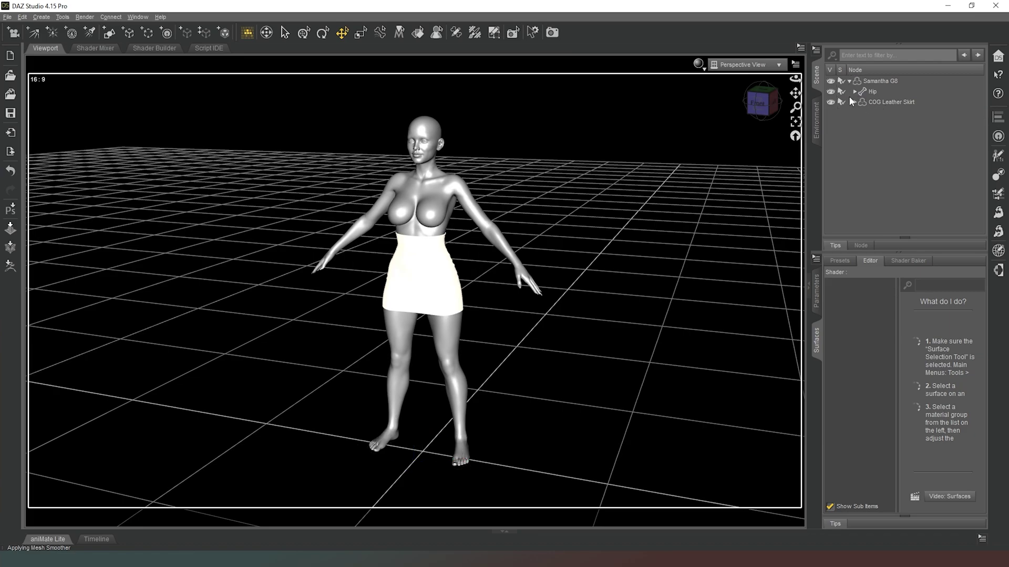
click(830, 83)
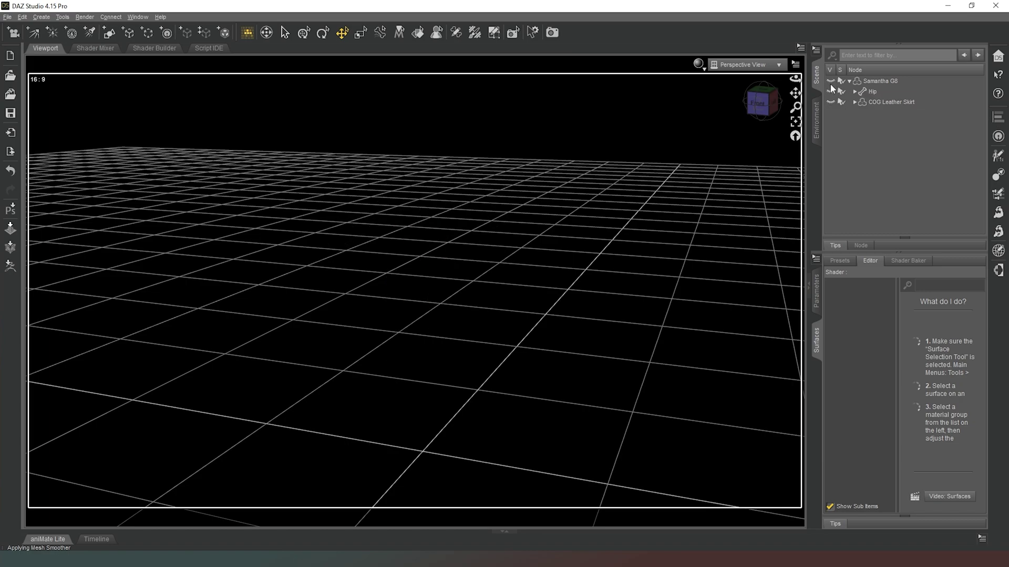
click(830, 102)
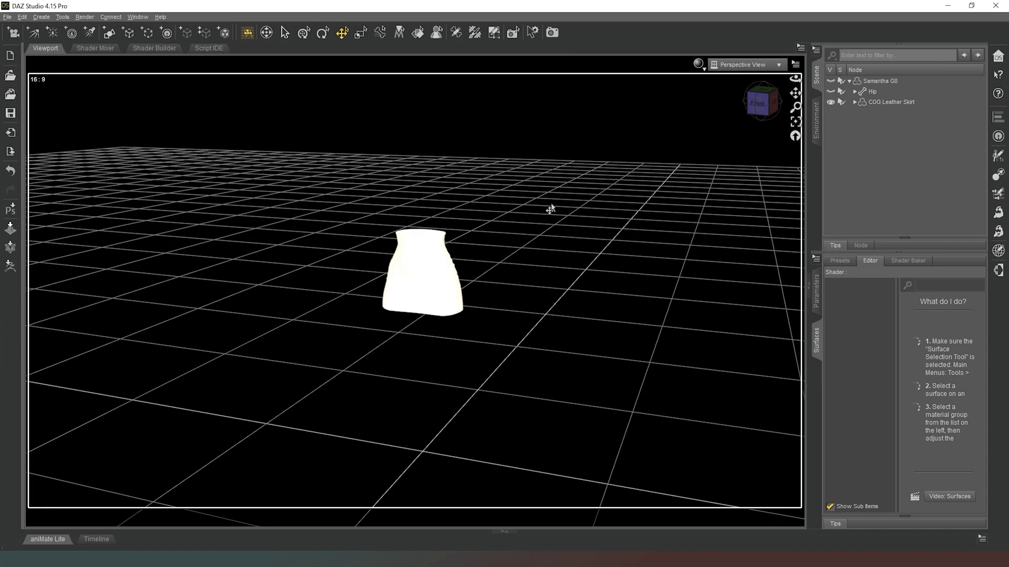
Export the COG Leather Skirt as Skirt 2.fbx with static-geometry conversion off and degraded scaling allowed
click(884, 103)
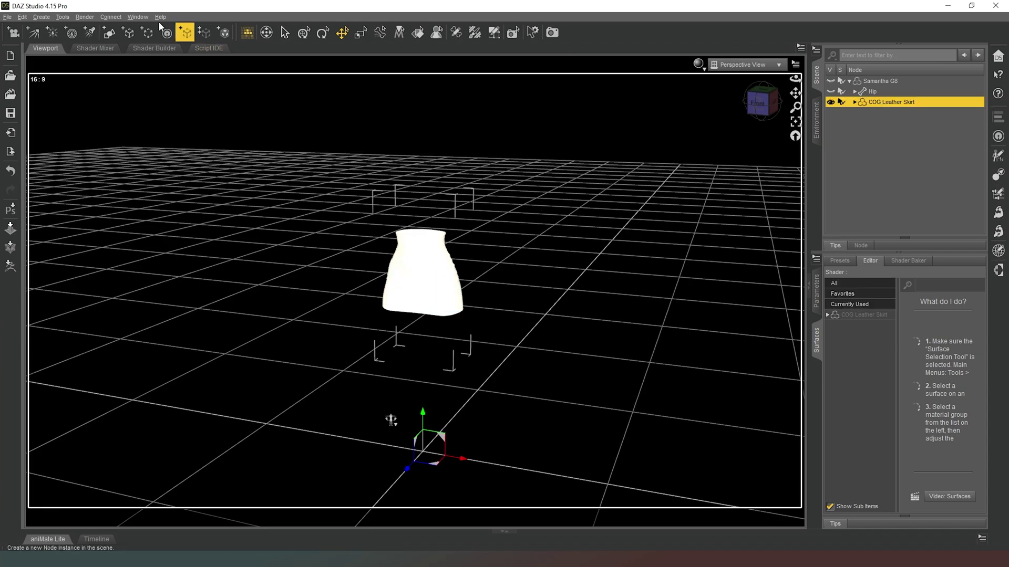
click(6, 19)
mouse_move(64, 147)
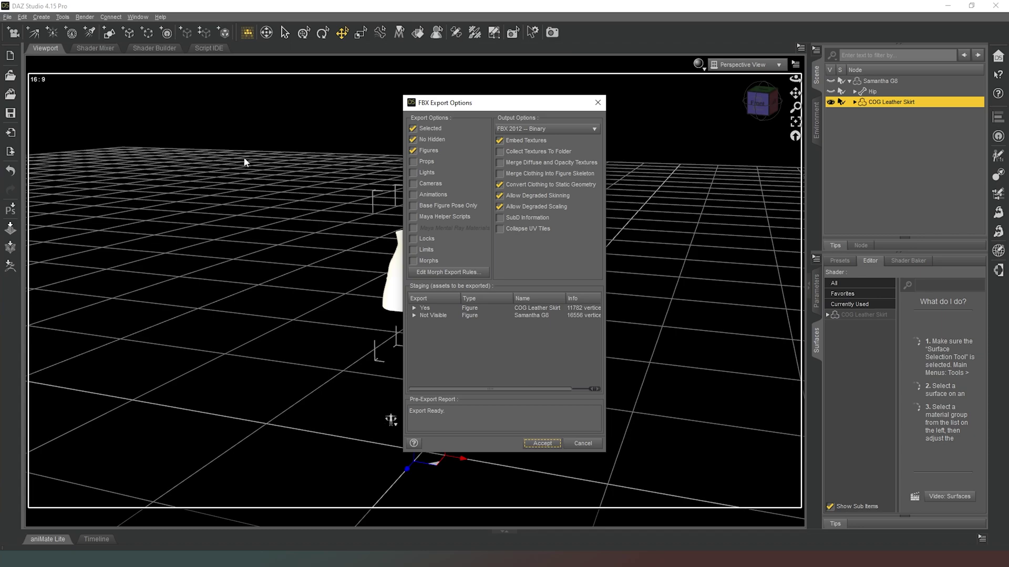
drag(518, 106, 466, 108)
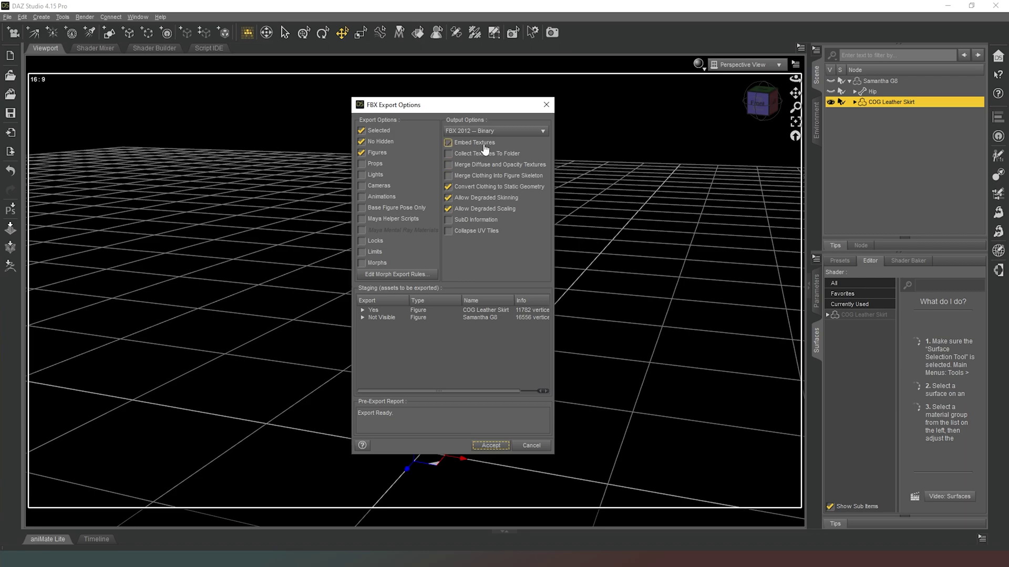
click(469, 187)
click(507, 210)
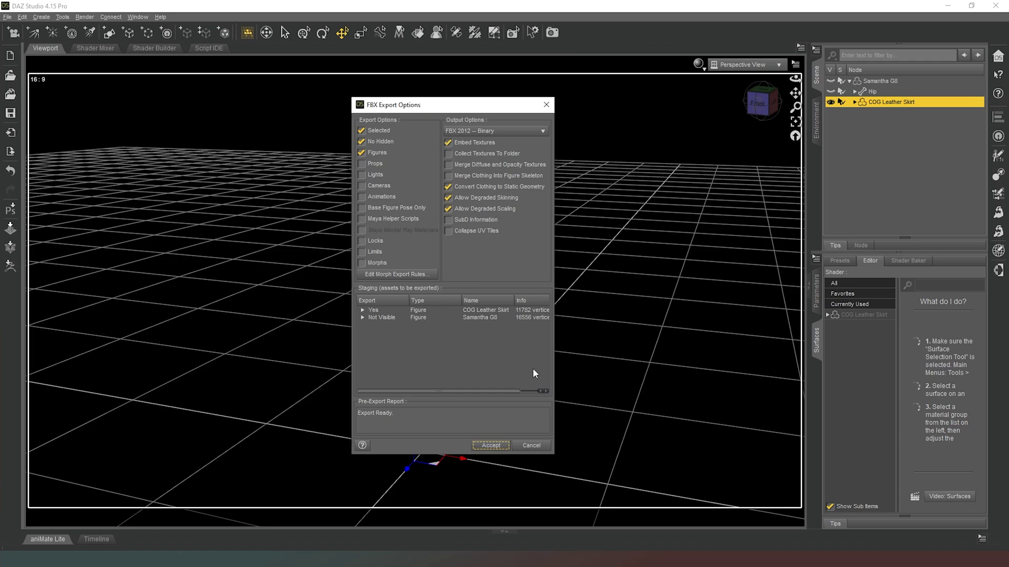
click(492, 446)
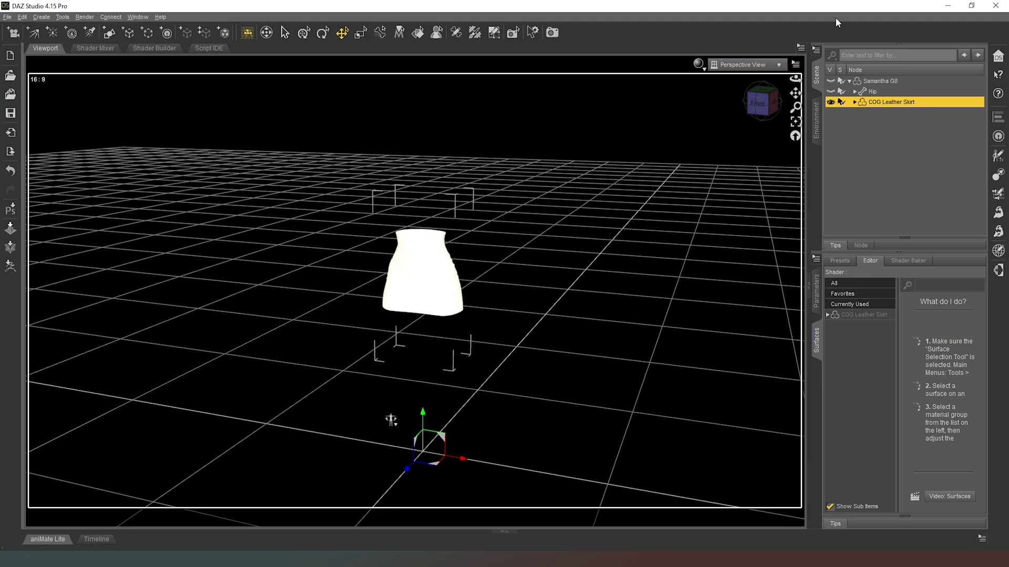
Import the exported skirt FBX into Character Creator 4 as an accessory and inspect it on the hips
click(948, 5)
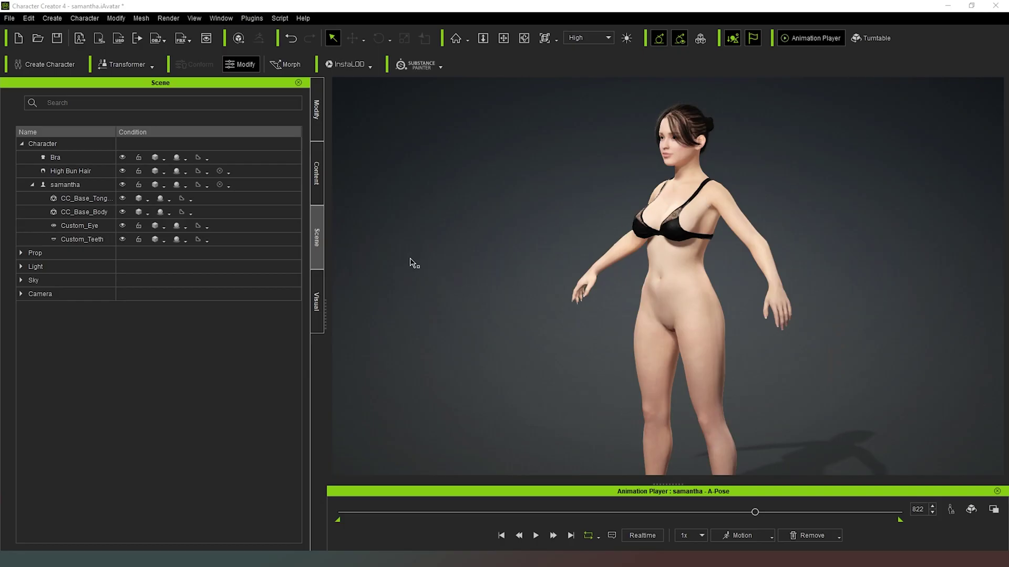
click(52, 18)
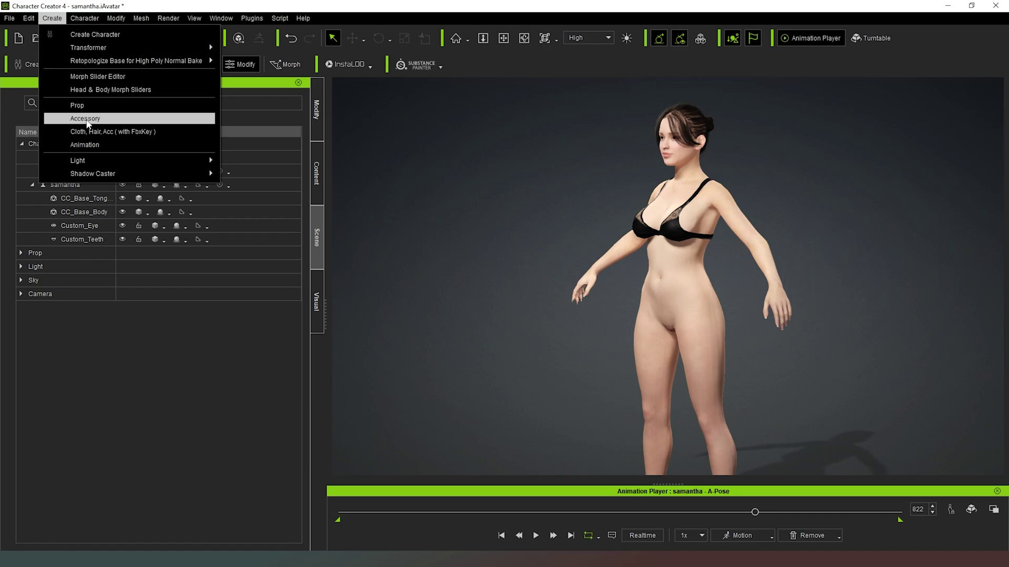
click(85, 118)
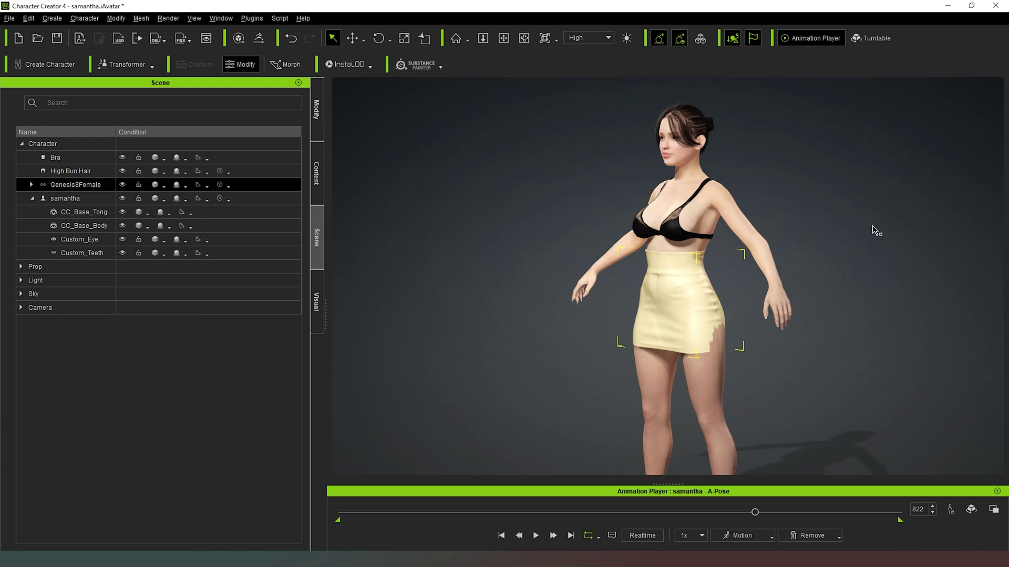
right_drag(889, 237, 347, 228)
right_drag(455, 250, 622, 271)
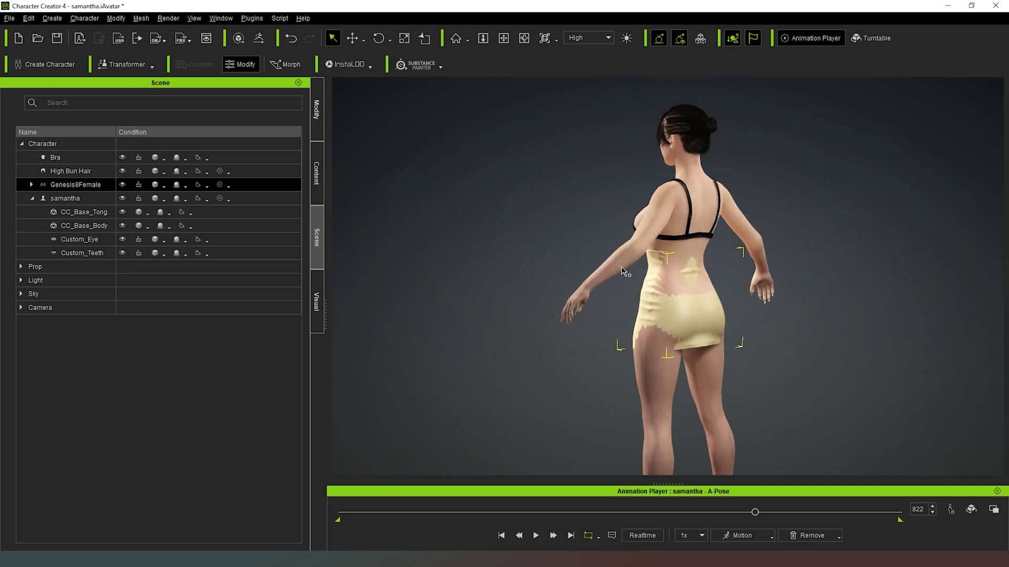
click(683, 272)
right_drag(773, 317, 955, 349)
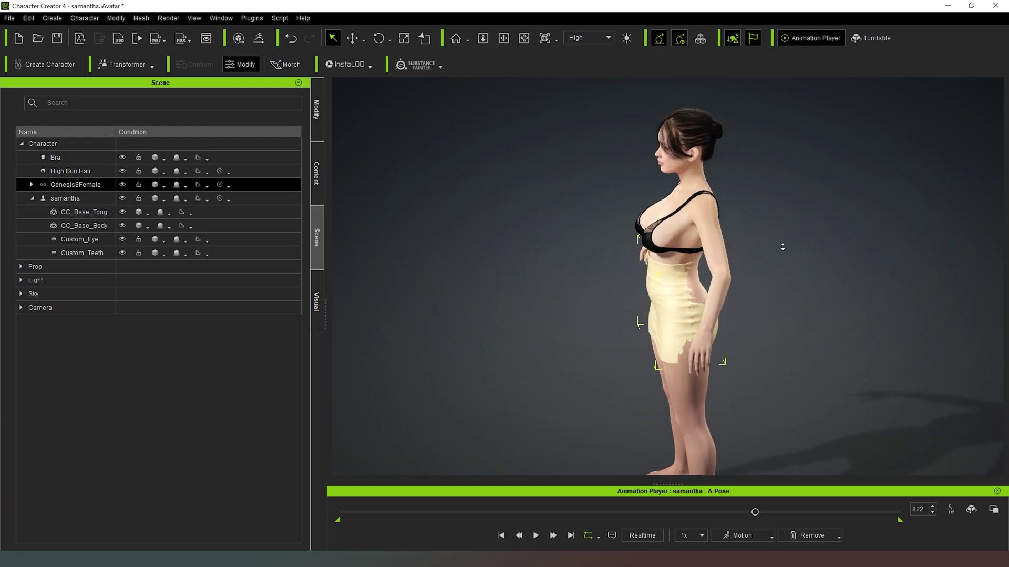
scroll(783, 247, up, 5)
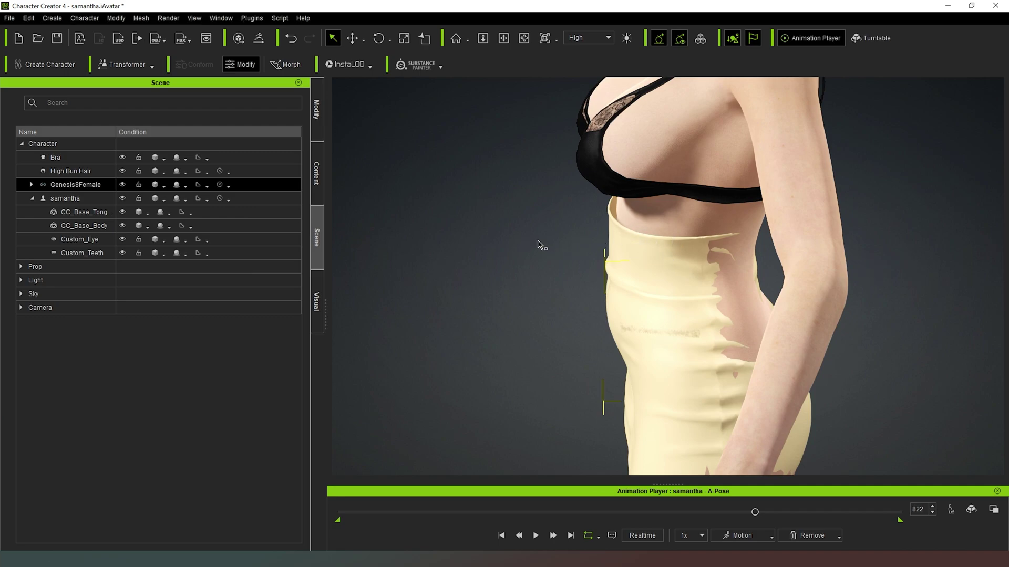
key(w)
click(317, 113)
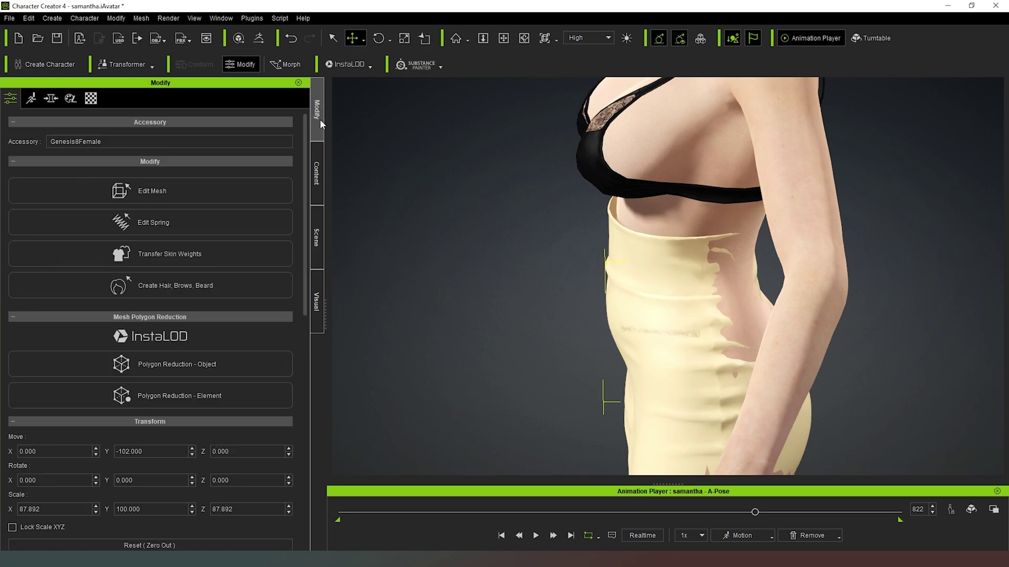
scroll(256, 279, down, 5)
scroll(257, 276, down, 3)
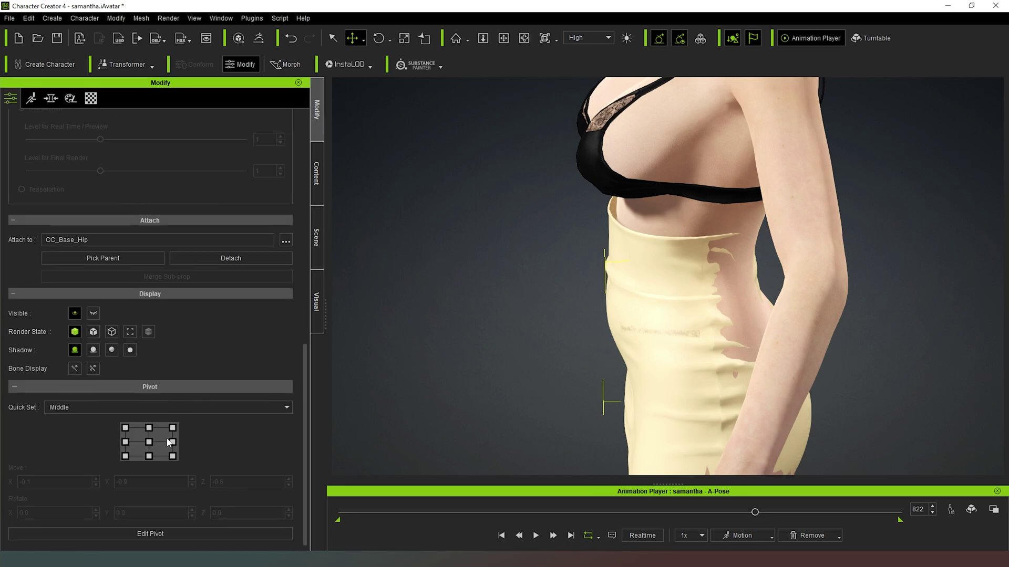
click(149, 443)
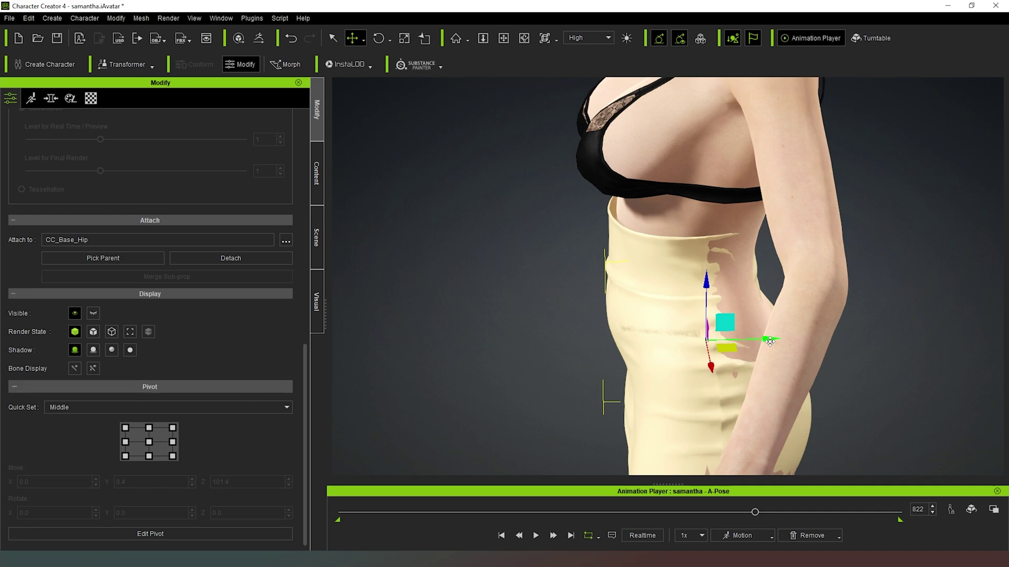
drag(770, 341, 773, 342)
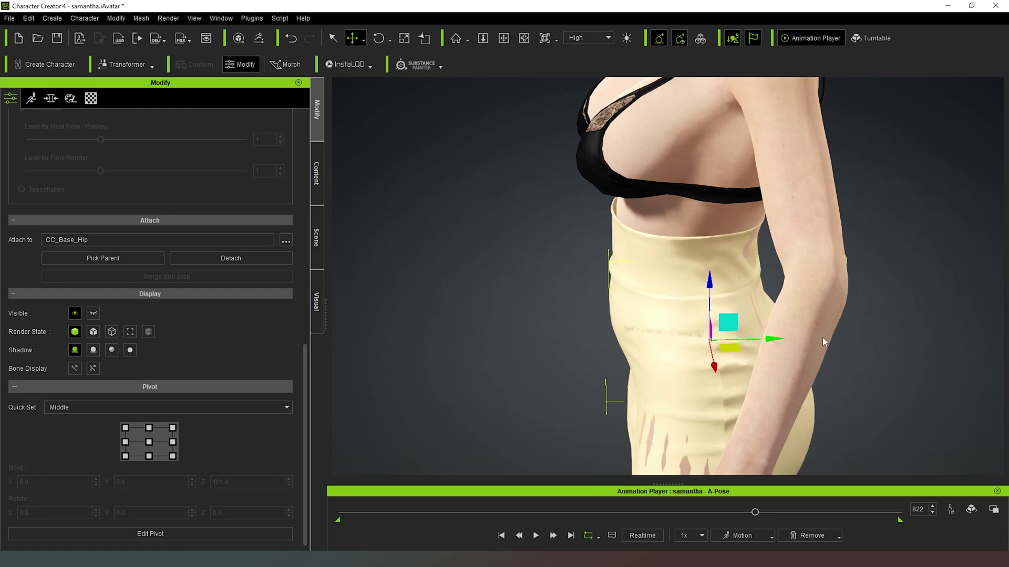
right_drag(941, 327, 845, 336)
right_drag(556, 298, 750, 341)
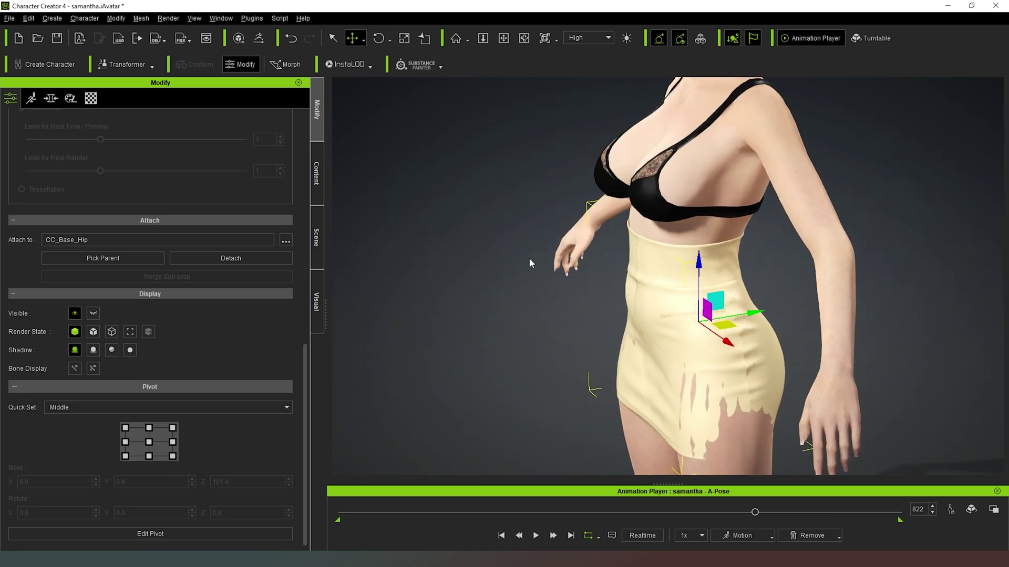
right_drag(528, 257, 378, 274)
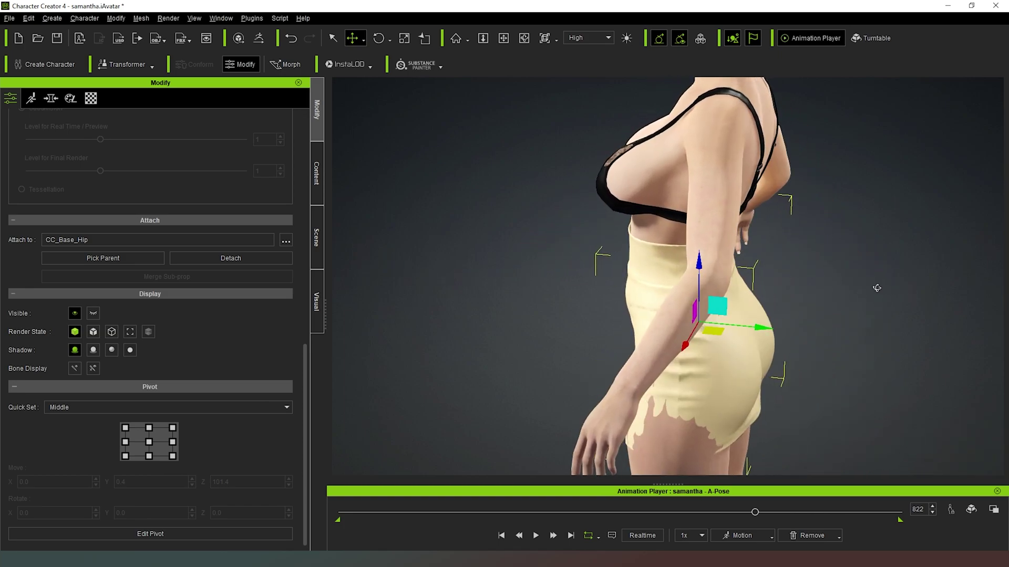
right_drag(869, 284, 820, 275)
drag(751, 333, 754, 334)
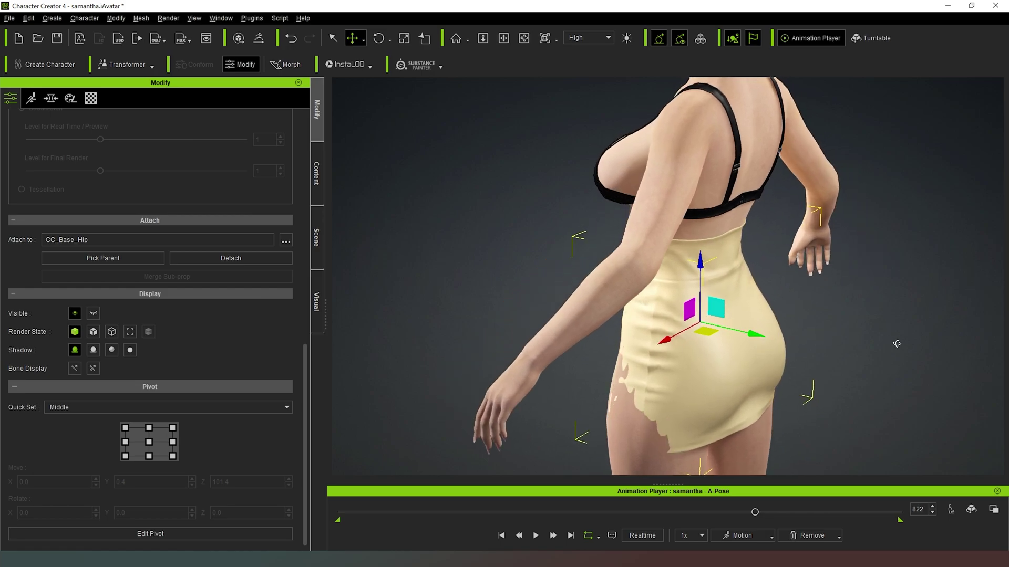
right_drag(900, 342, 740, 285)
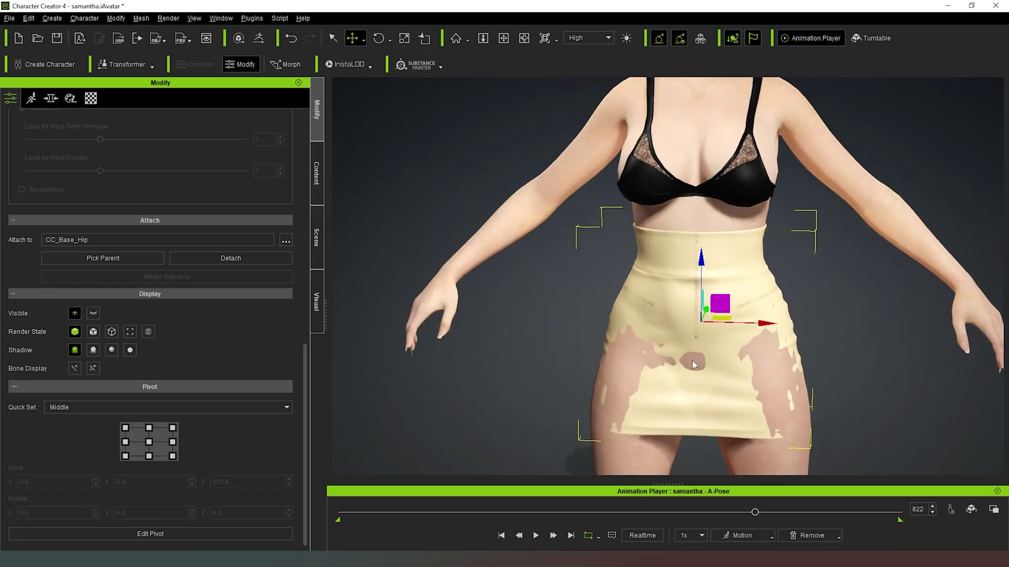
Scale the skirt slightly wider on X so no skin pokes through
key(e)
key(r)
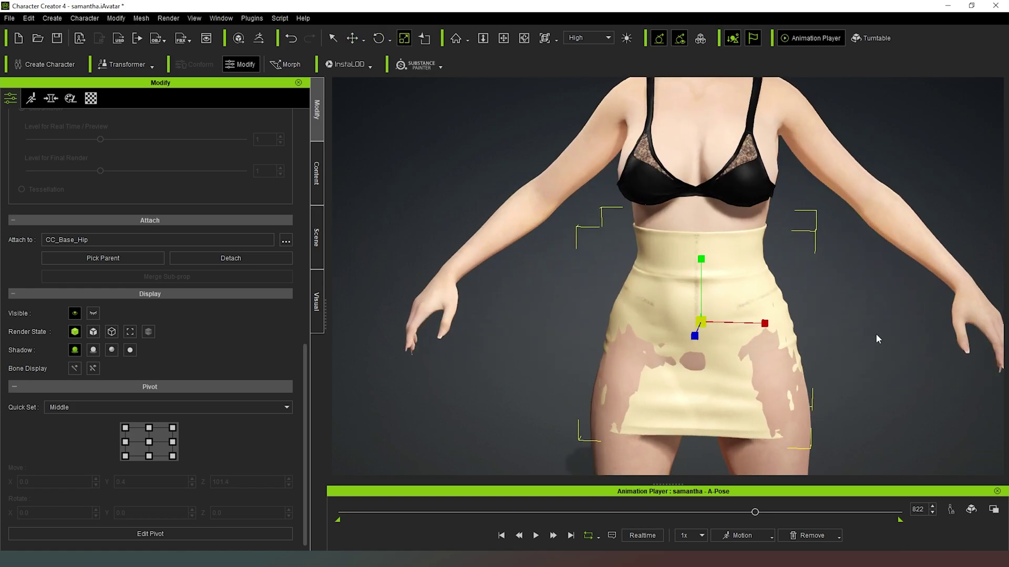
right_drag(752, 337, 738, 339)
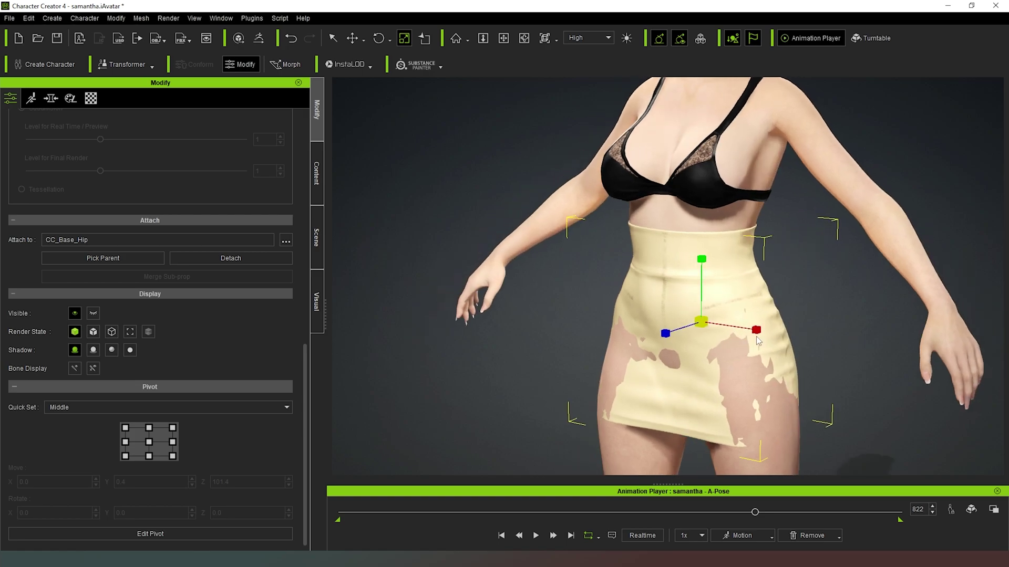
drag(757, 330, 759, 330)
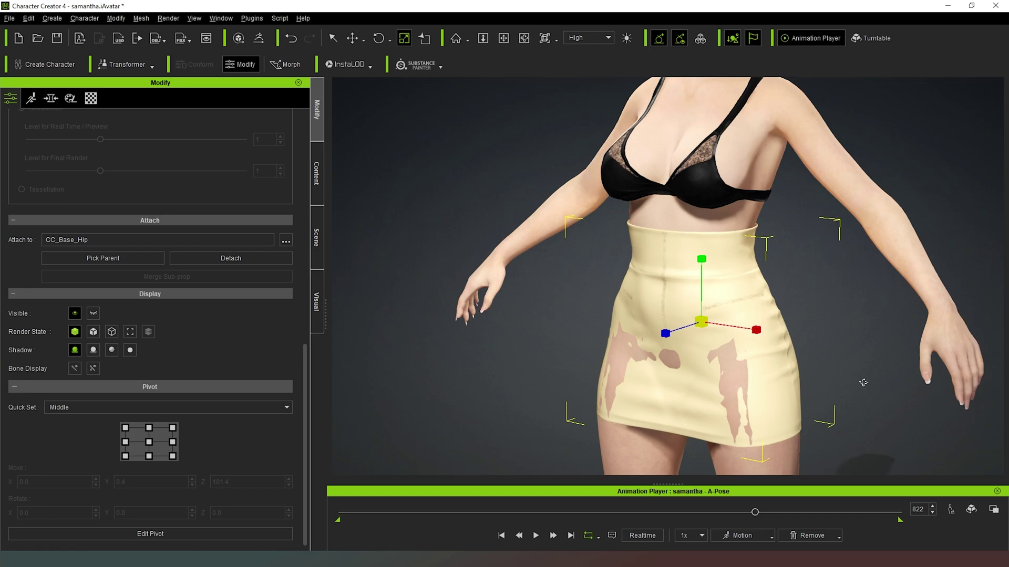
right_drag(857, 383, 667, 376)
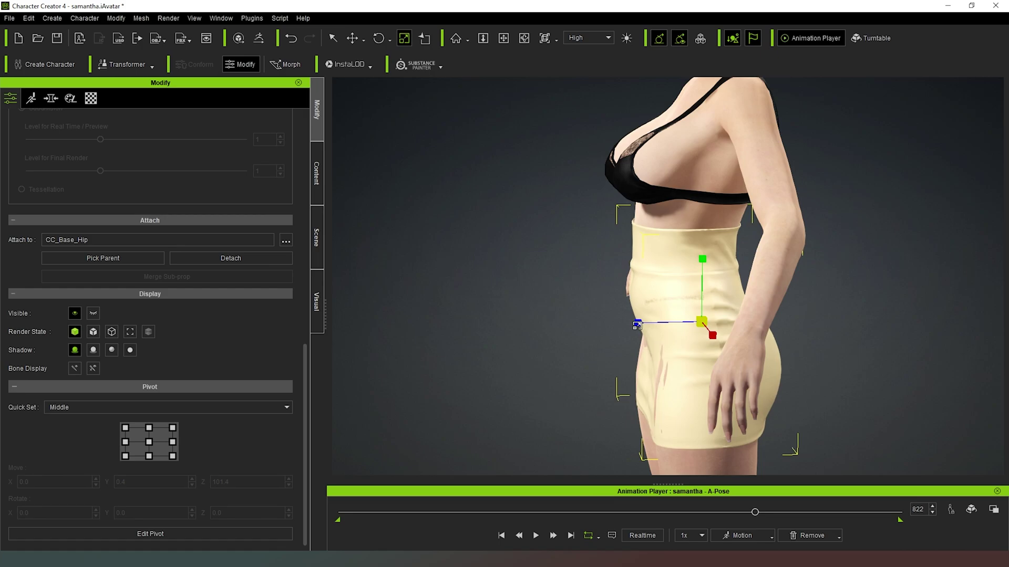
right_drag(602, 330, 597, 395)
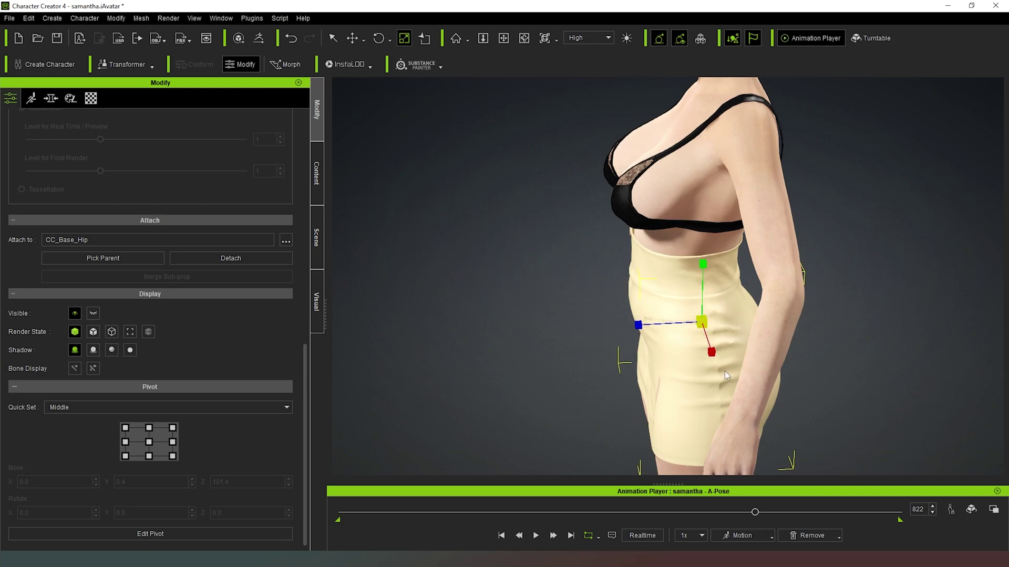
Nudge the skirt along the Y axis and check its fit from the side
key(w)
scroll(815, 281, up, 5)
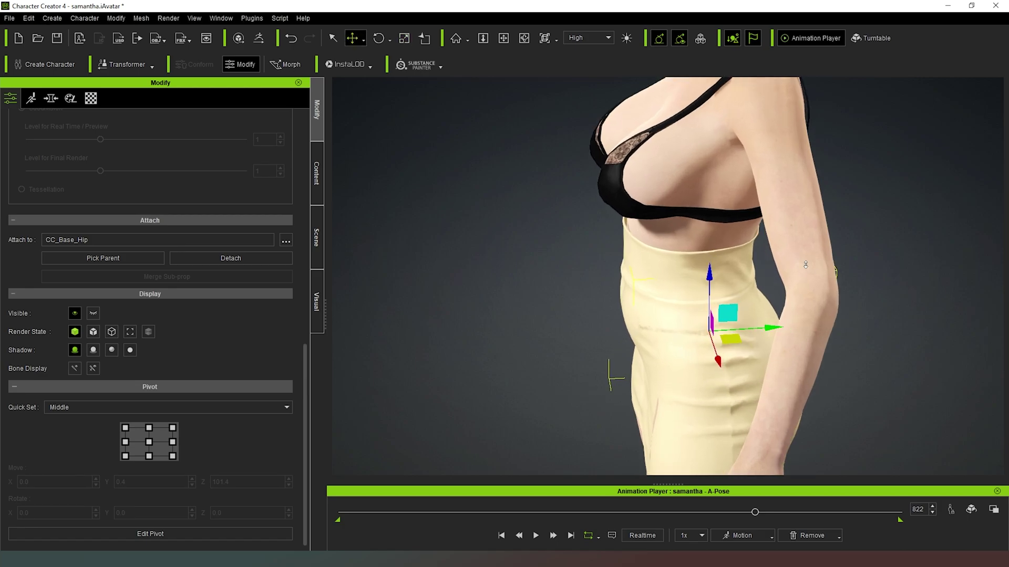
drag(798, 349, 779, 349)
right_drag(516, 351, 582, 358)
right_drag(443, 364, 417, 313)
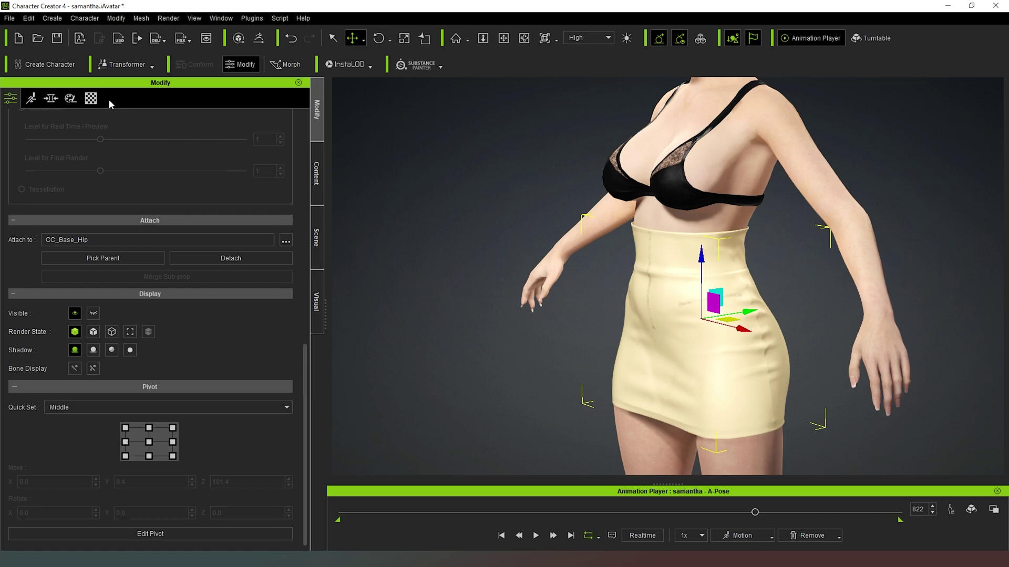
Set the Skirt material's shader type to PBR to show dark leather with zippers
click(91, 98)
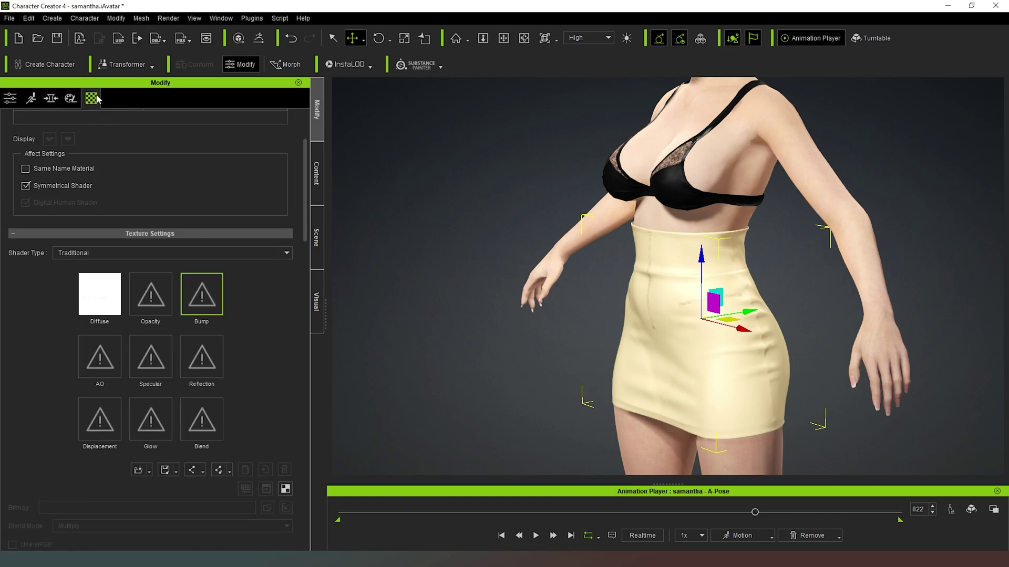
scroll(99, 147, up, 3)
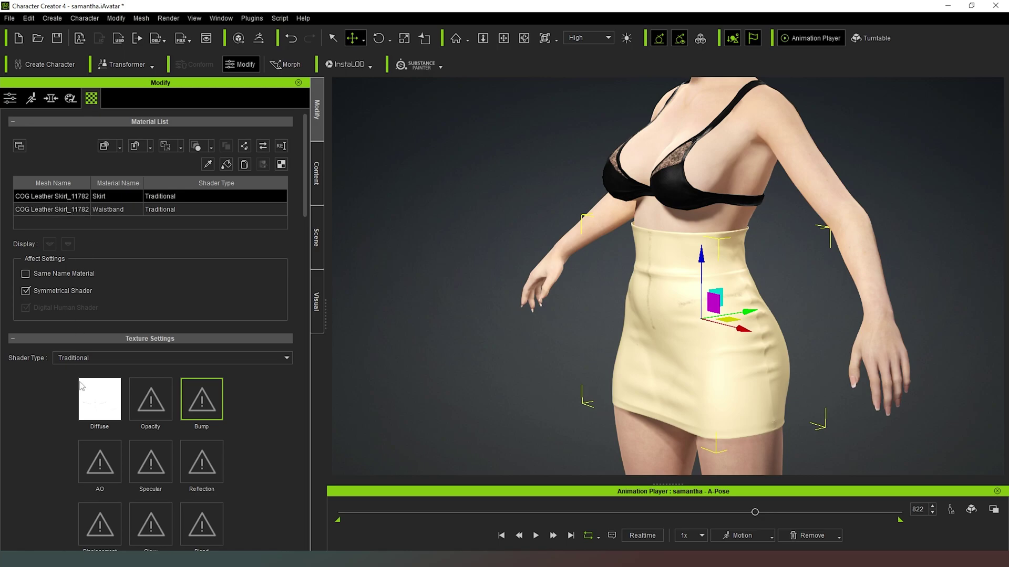
click(197, 358)
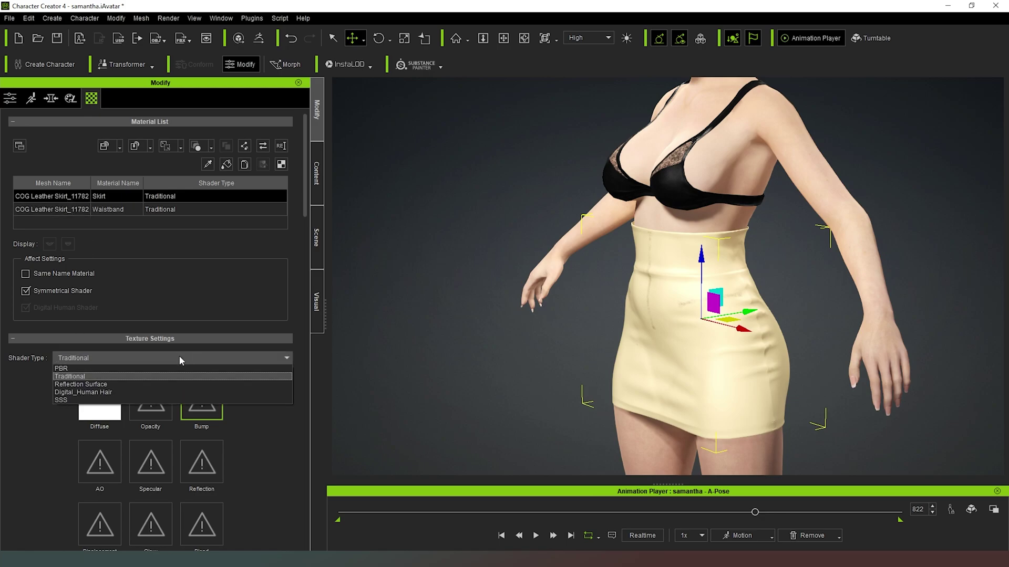
click(130, 369)
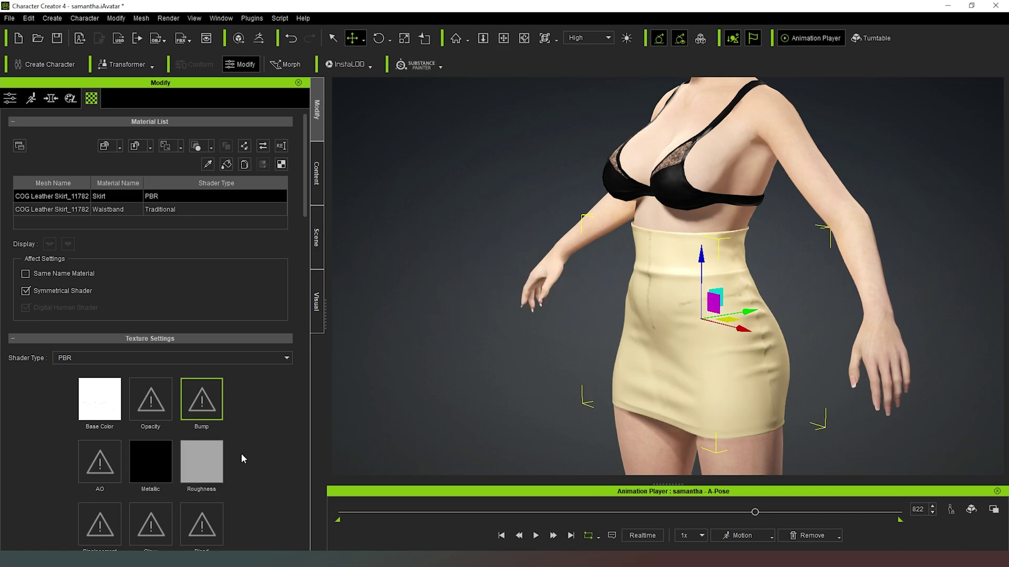
scroll(265, 436, down, 2)
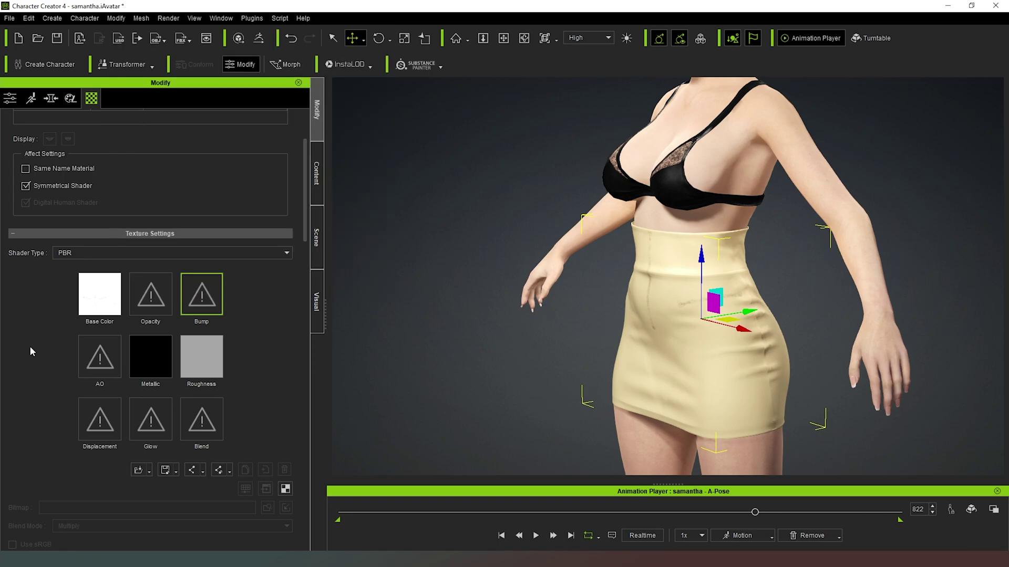
right_drag(474, 234, 778, 294)
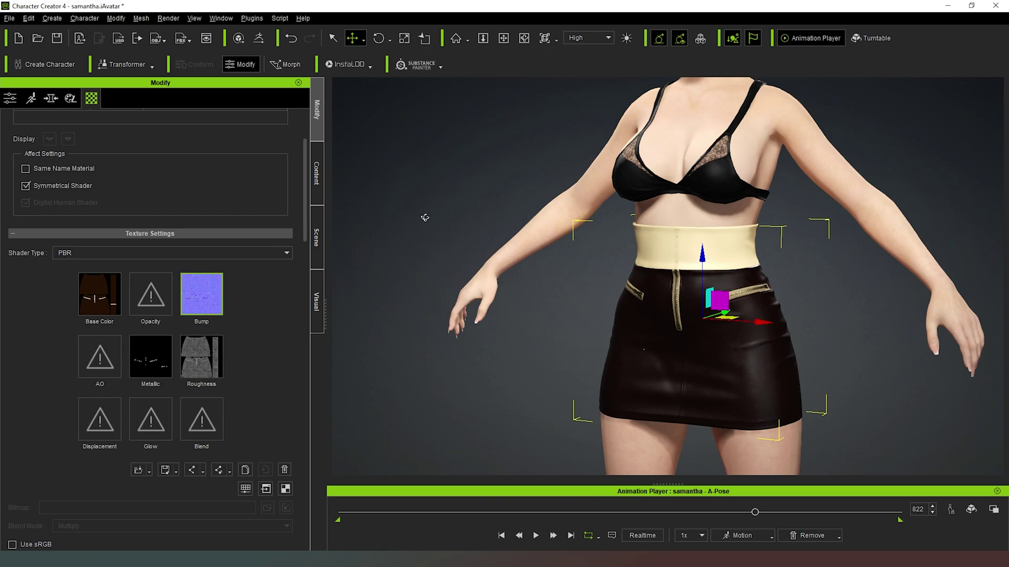
right_drag(428, 218, 555, 225)
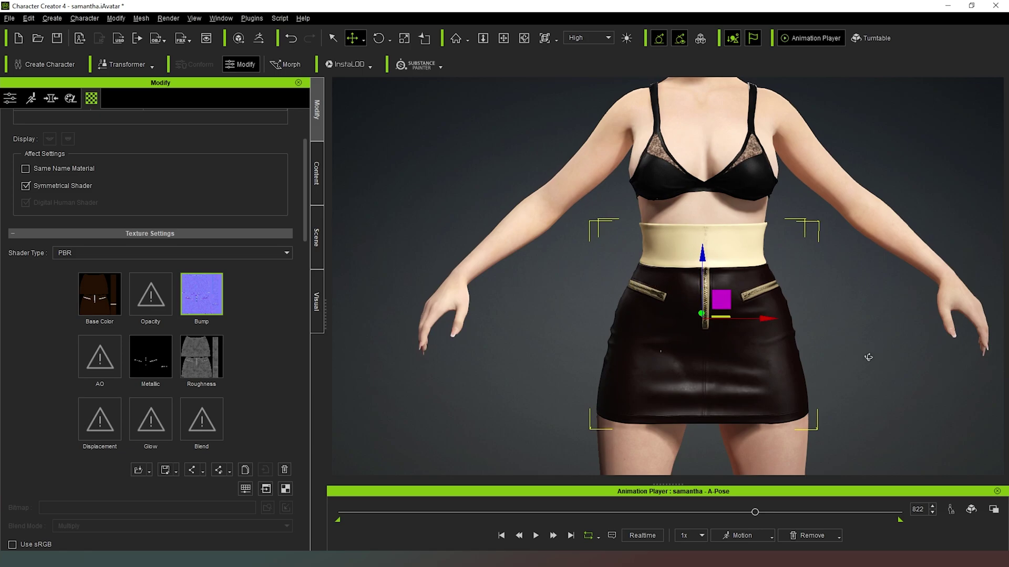
right_drag(860, 354, 781, 342)
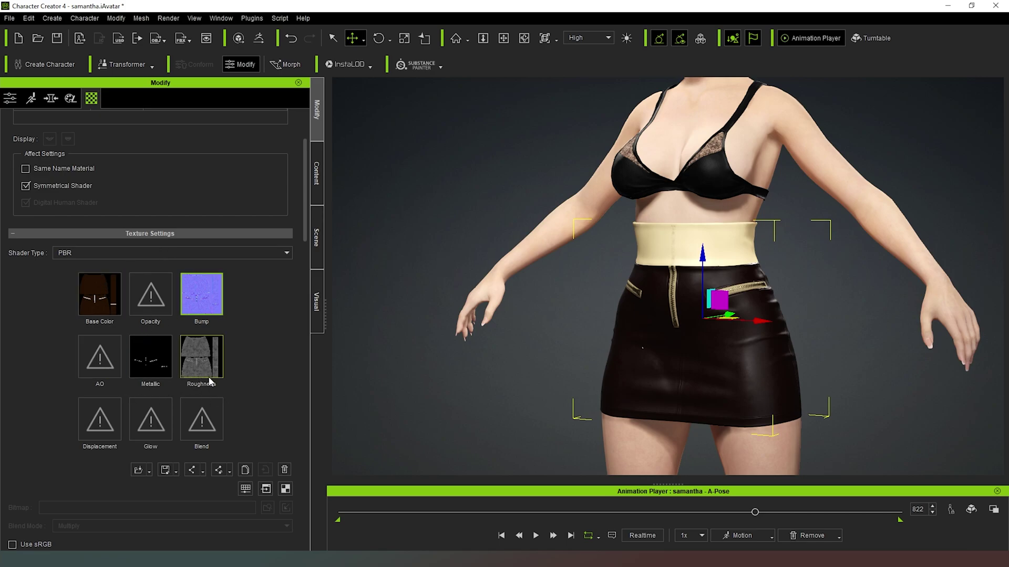
scroll(205, 376, up, 3)
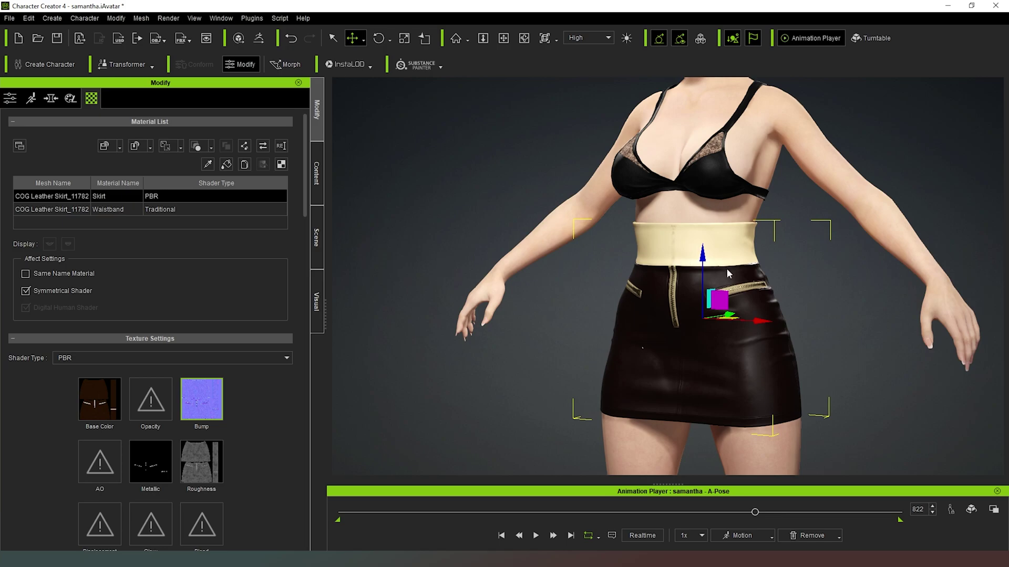
click(10, 98)
scroll(175, 259, up, 10)
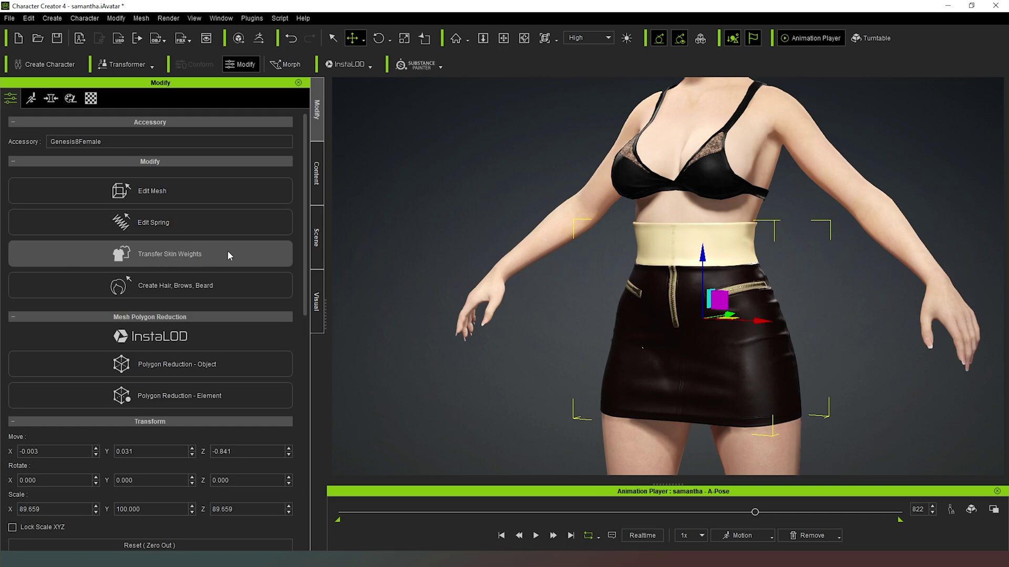
Transfer body skin weights to the skirt using the Default template
click(228, 253)
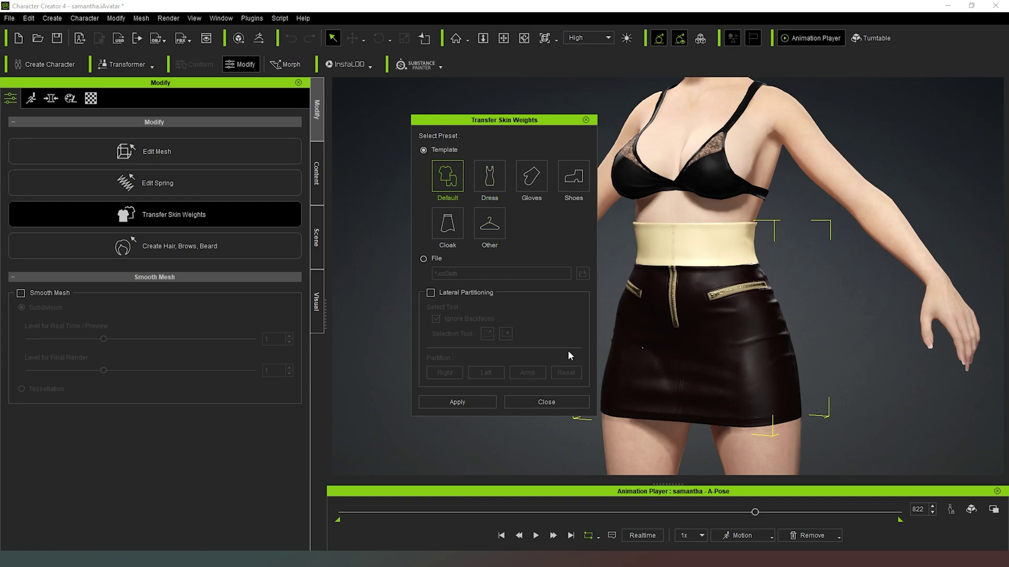
click(465, 402)
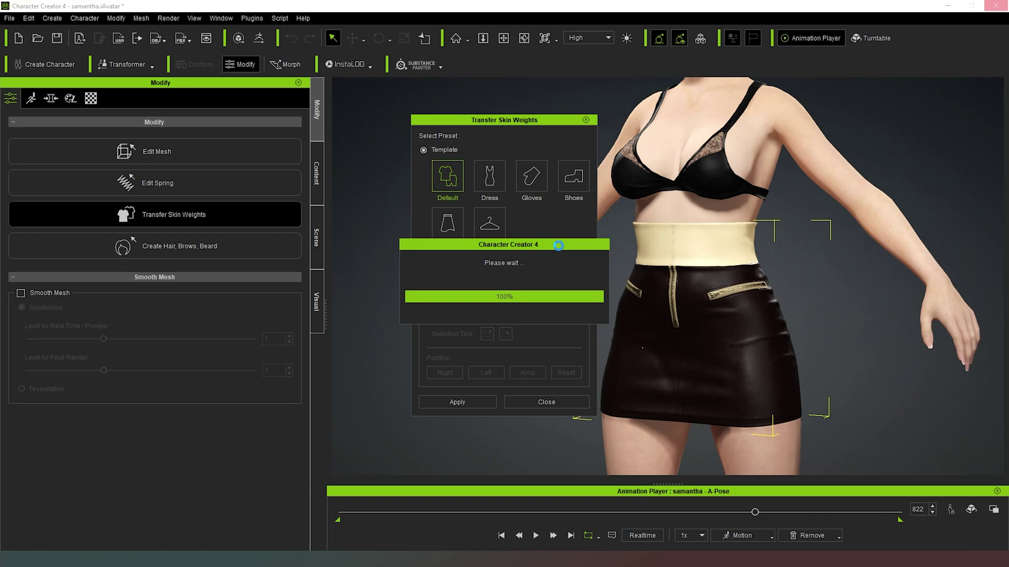
click(546, 402)
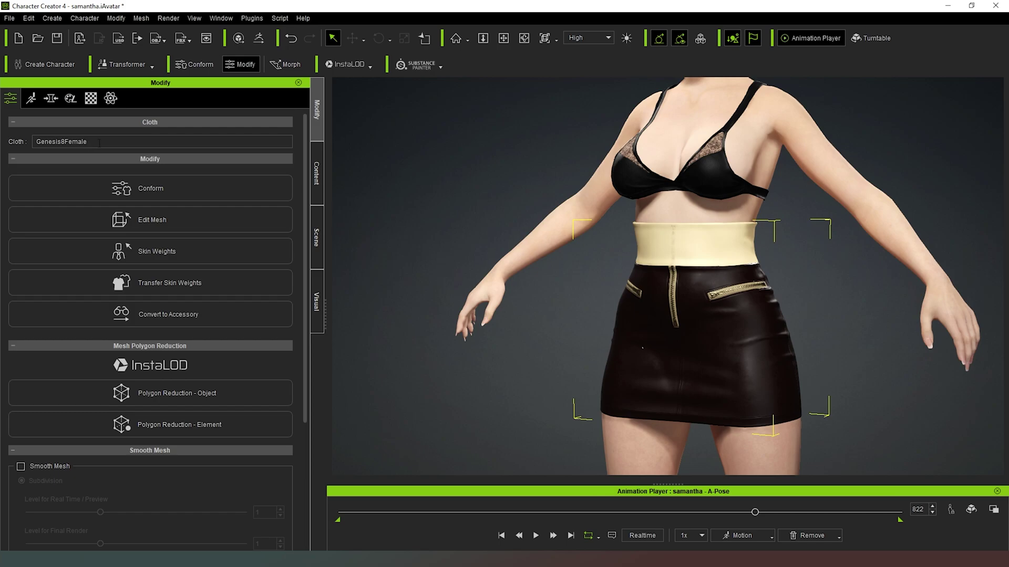
Rename the cloth to 'Leather Skirt'
drag(90, 142, 7, 146)
text(Leather Skirt)
key(Return)
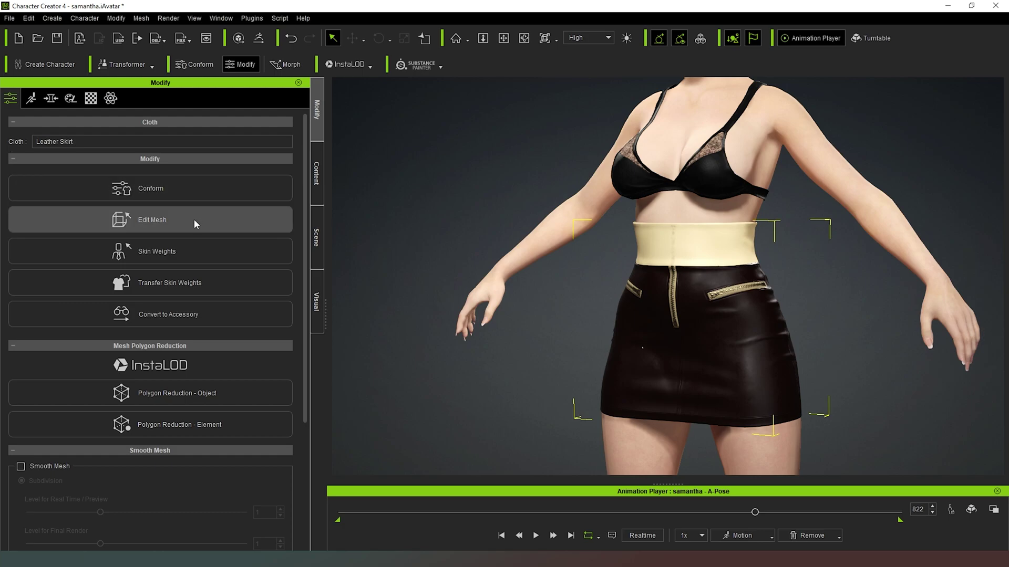
Conform the skirt and calculate its collision with the body, then inspect it from behind
click(207, 193)
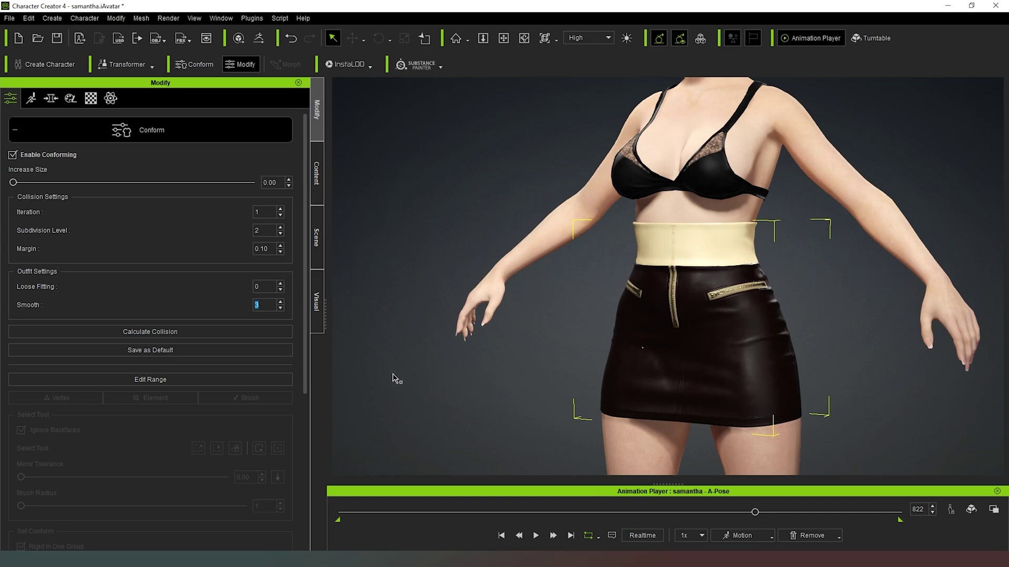
click(171, 332)
right_drag(370, 322, 551, 365)
right_drag(439, 376, 734, 342)
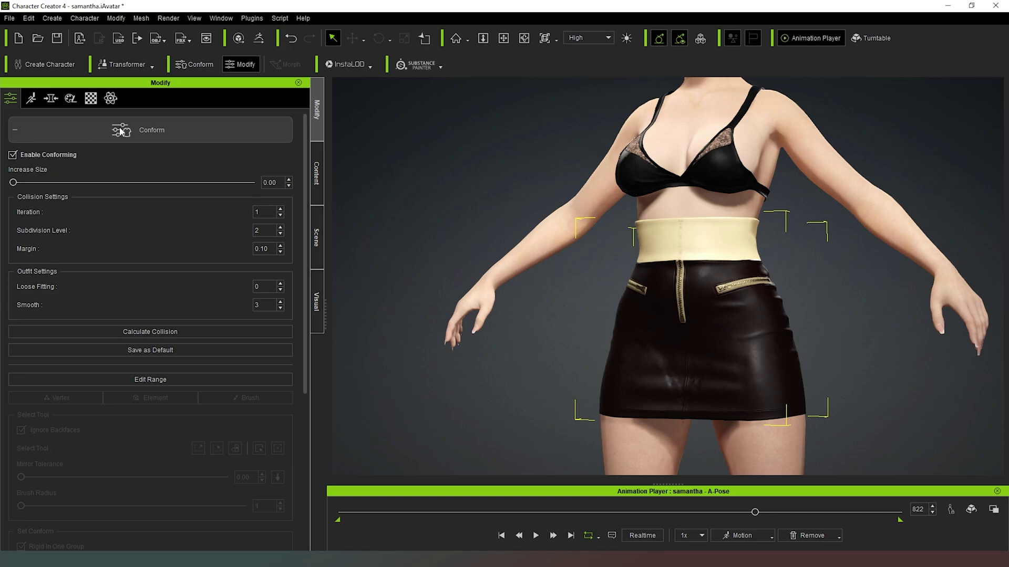
Collapse Conform and activate physics for the skirt in the Physics settings
click(81, 135)
click(110, 98)
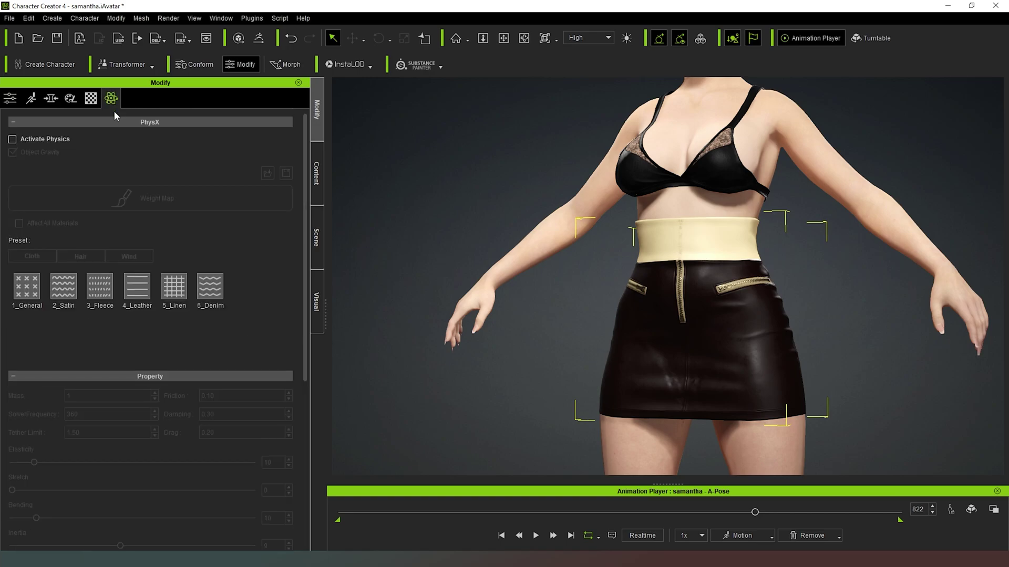
click(12, 139)
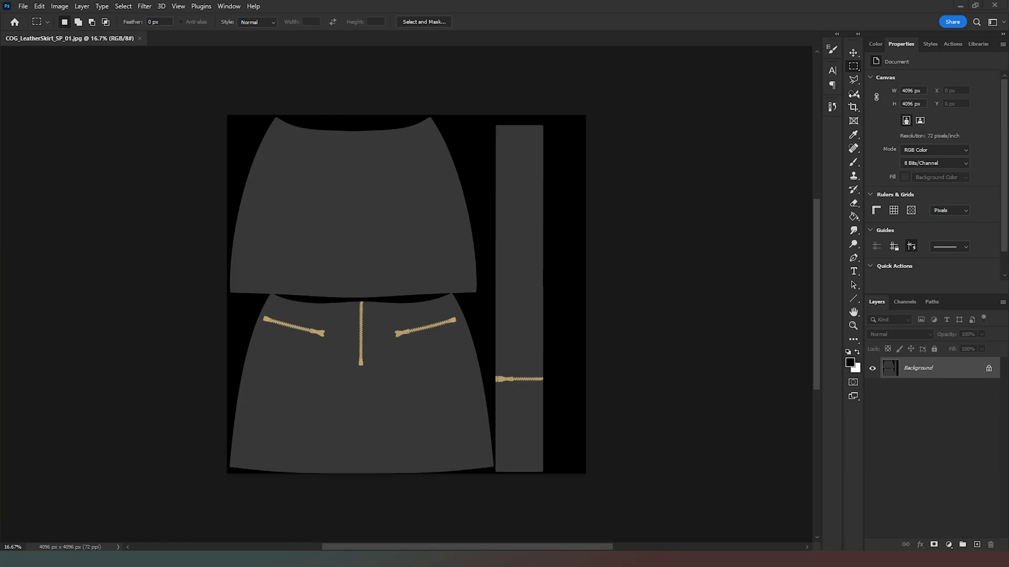
Quick-select the upper skirt panel and copy it onto a new Layer 1
click(854, 95)
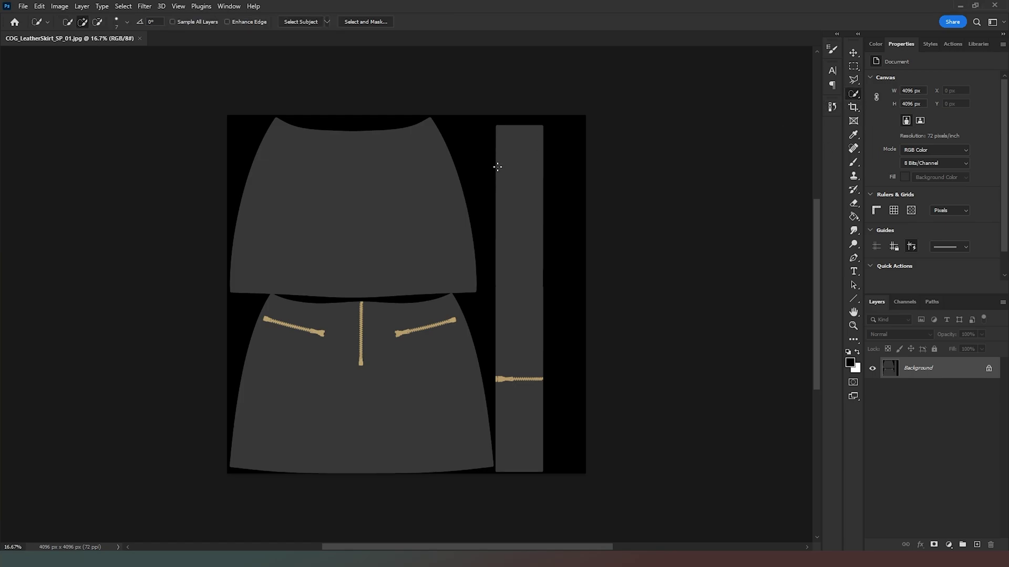
mouse_move(330, 154)
mouse_down()
mouse_move(341, 224)
mouse_move(422, 226)
mouse_move(367, 153)
mouse_up()
key(ctrl+j)
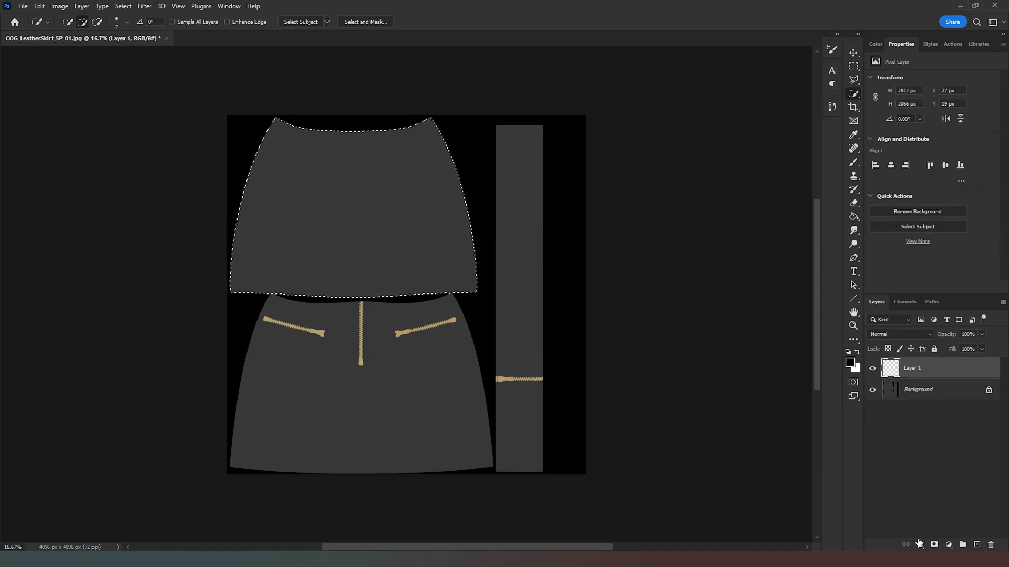
Switch from the Paint Bucket to the Gradient Tool
click(854, 216)
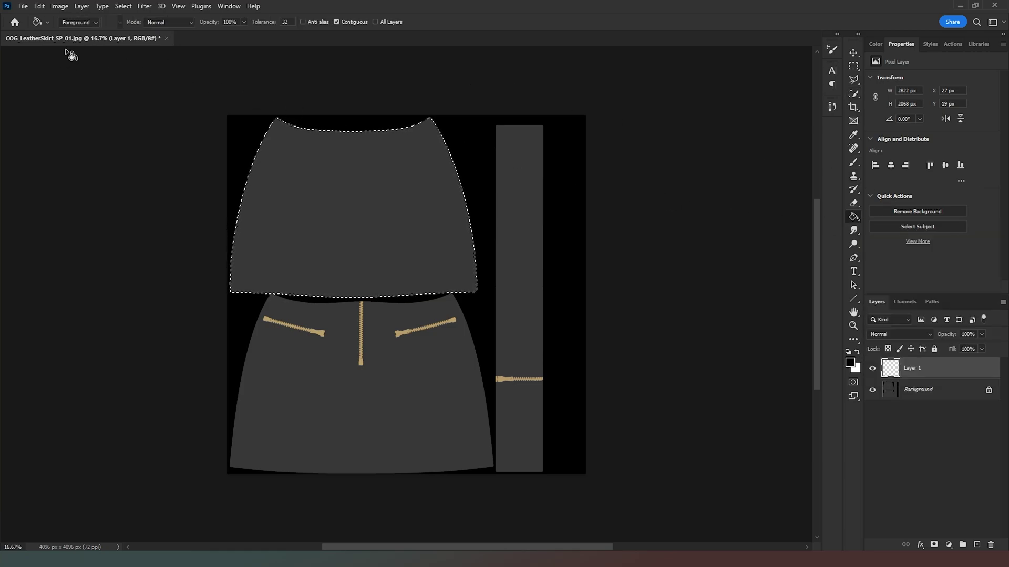
click(95, 23)
click(79, 31)
right_click(853, 224)
Define a black-to-grey gradient and drag it top to bottom across the upper skirt panel
click(893, 216)
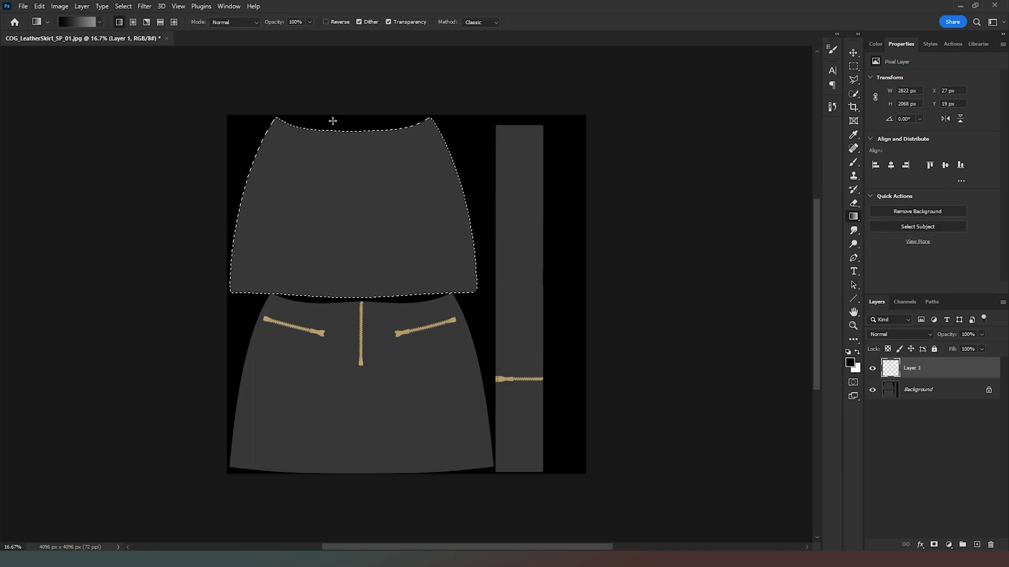
click(84, 23)
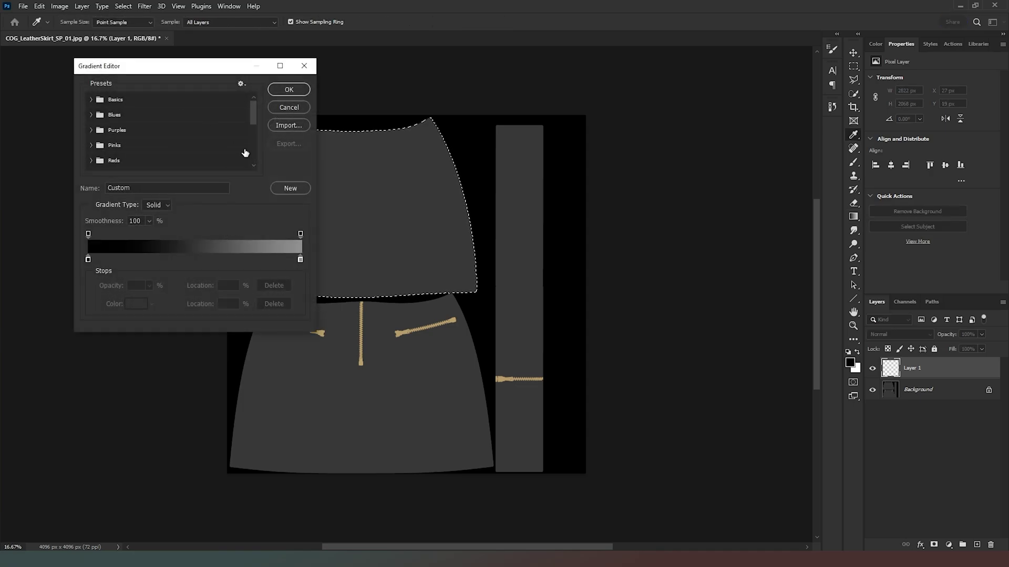
click(88, 259)
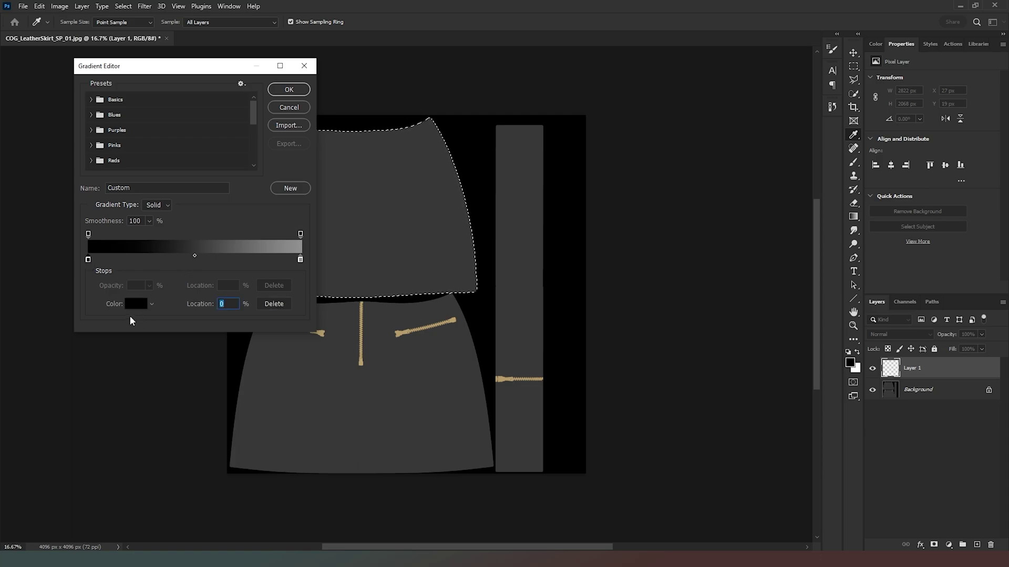
click(300, 259)
click(293, 90)
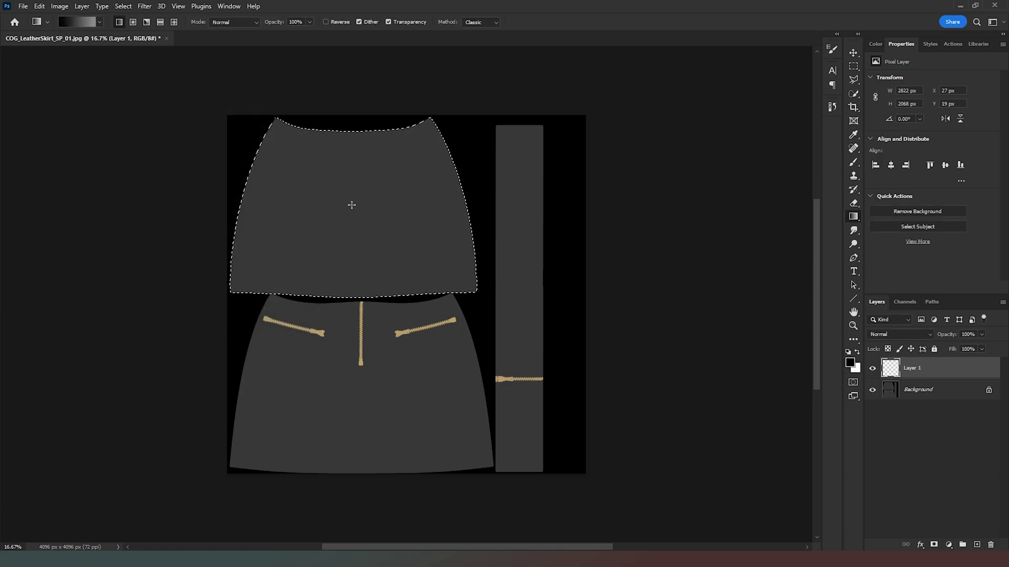
drag(349, 155, 351, 294)
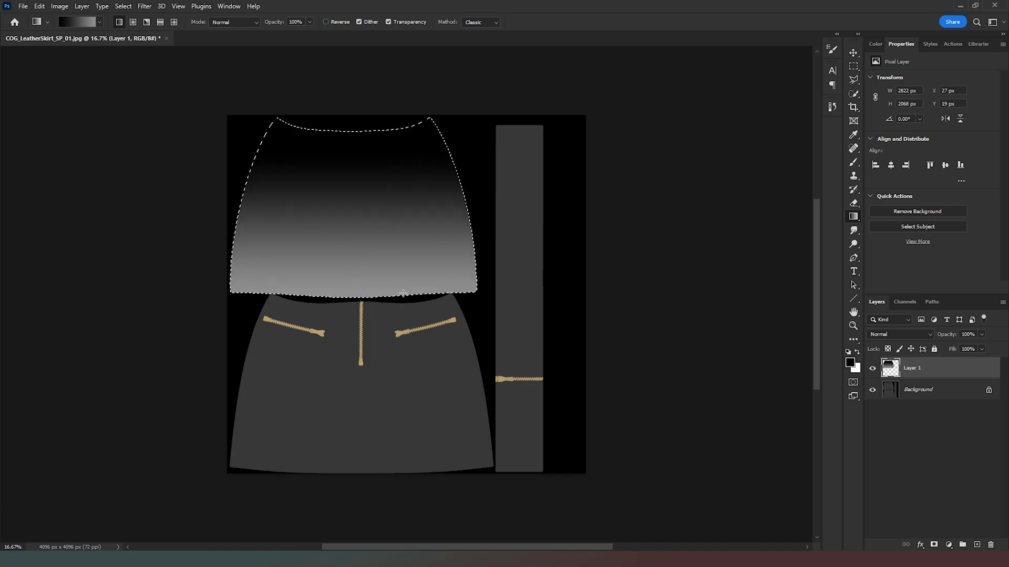
On the Background layer, select the lower skirt panel, subtracting the upper panel from the selection
click(945, 391)
click(853, 94)
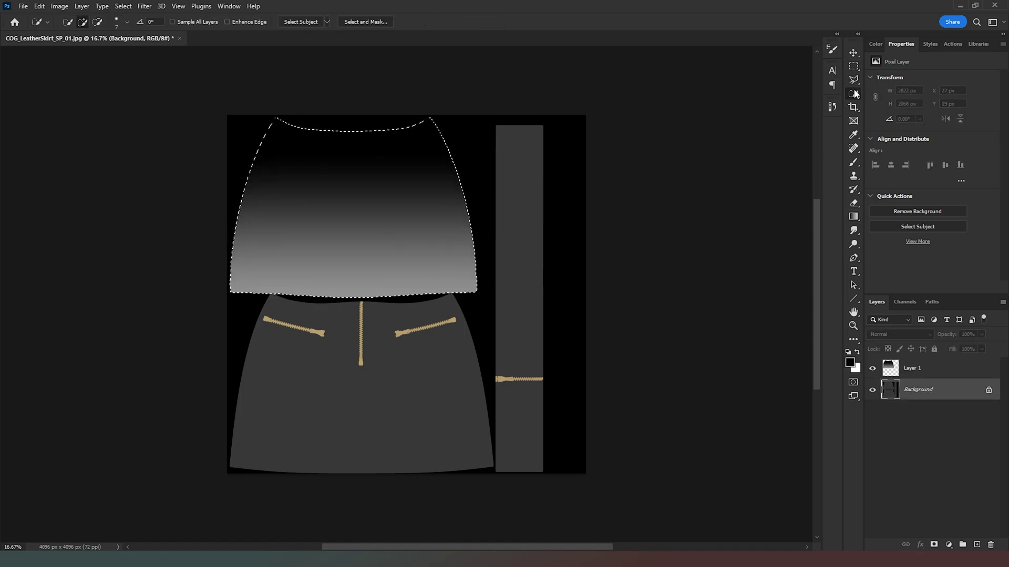
drag(399, 334, 341, 402)
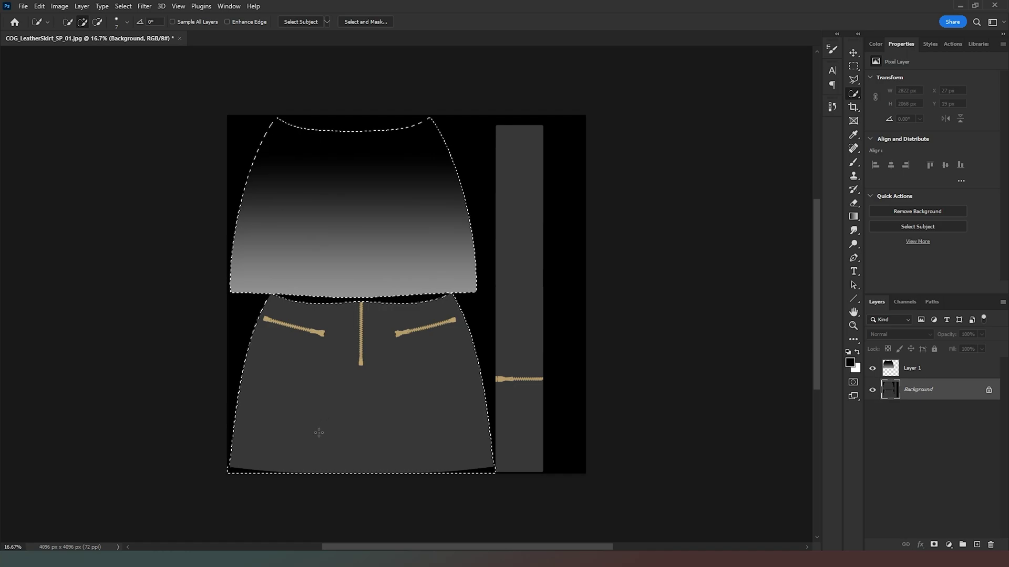
key(alt)
alt+drag(407, 175, 337, 203)
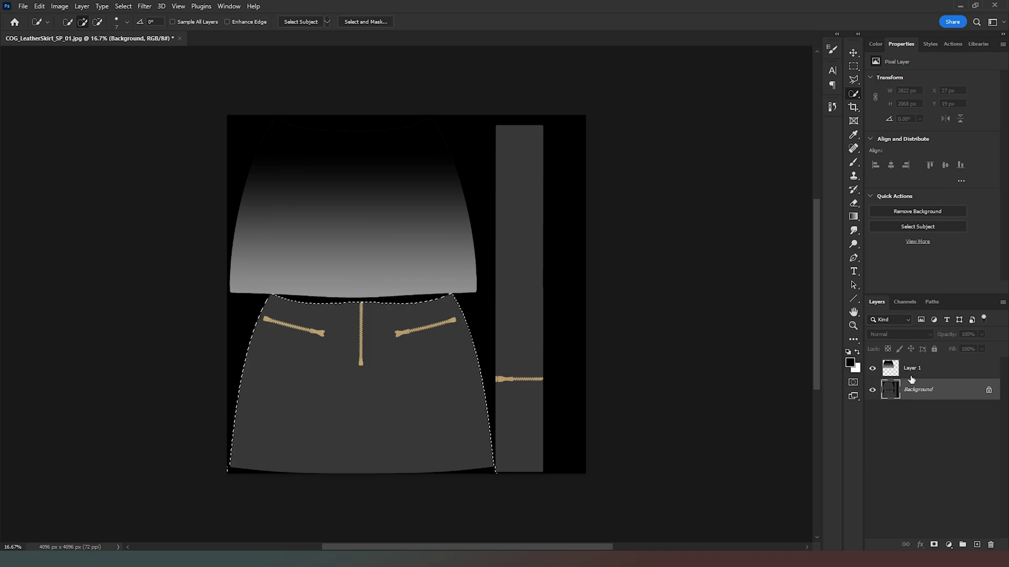
Add Layer 2 and draw a black-to-grey gradient from waist to hem over the lower panel
click(976, 545)
click(859, 216)
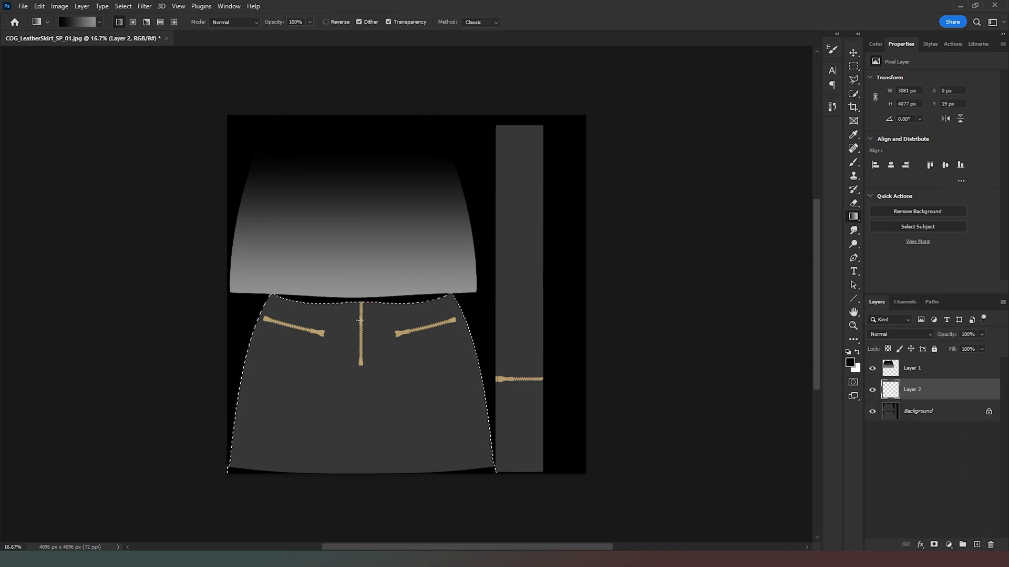
drag(358, 308, 359, 419)
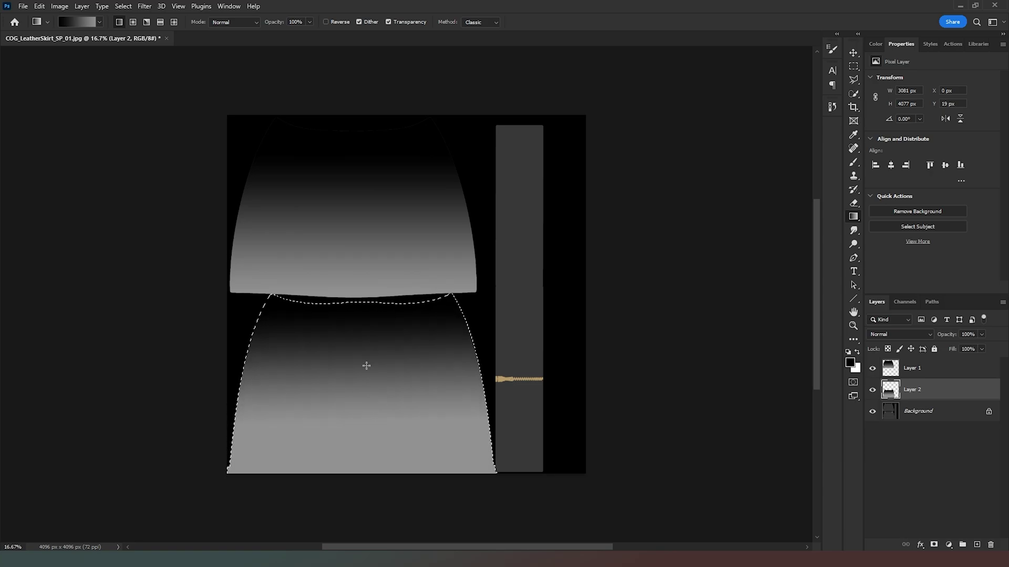
drag(359, 329, 361, 467)
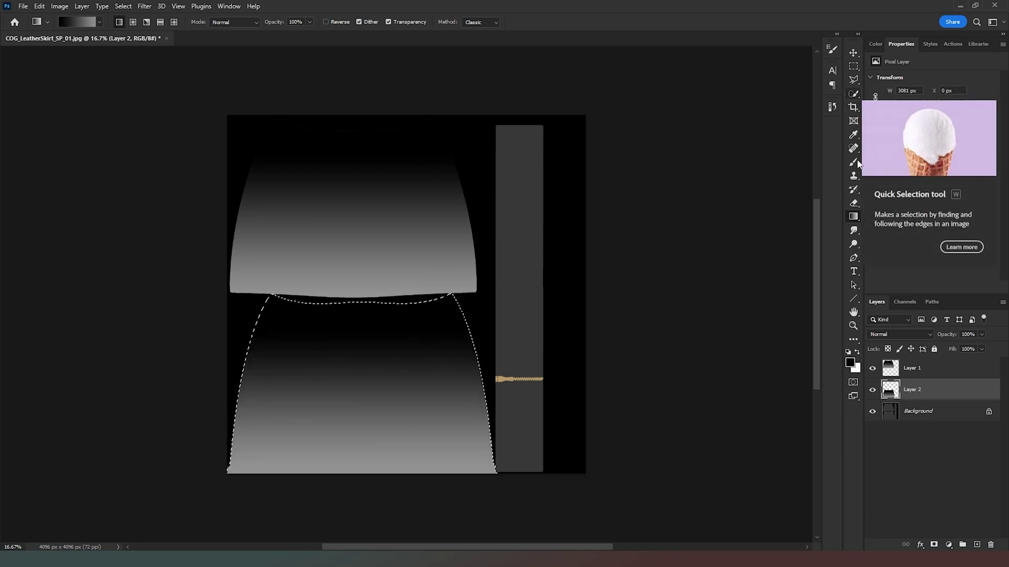
Quick-select the narrow vertical strip on Background, subtracting the lower skirt from the selection
click(853, 94)
click(919, 411)
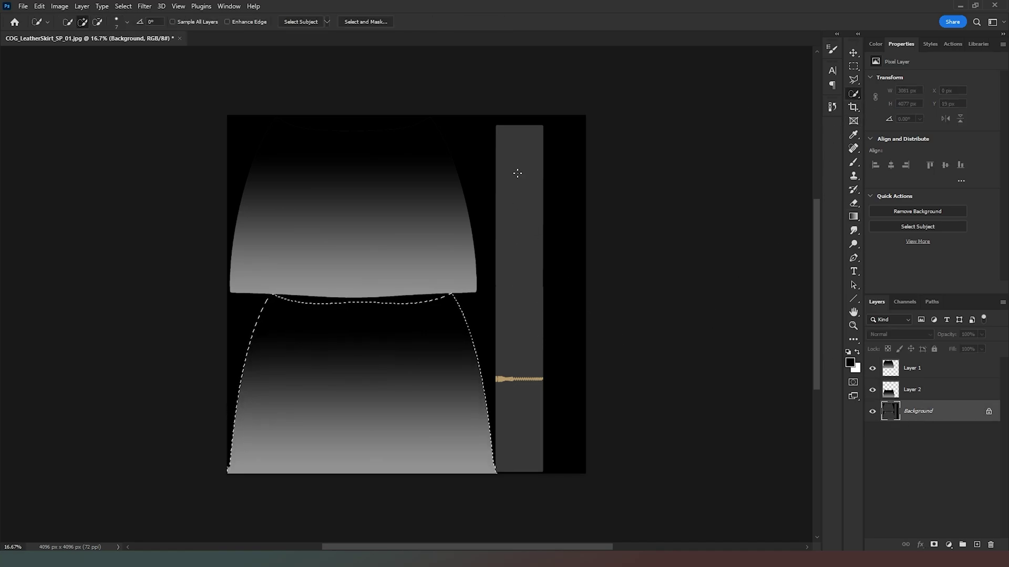
drag(518, 172, 536, 356)
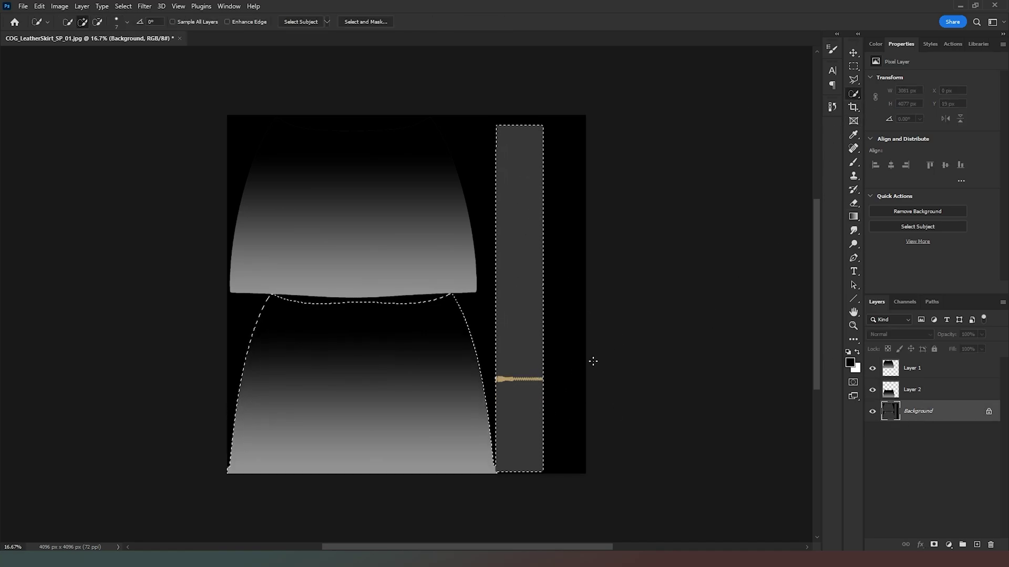
alt+drag(377, 387, 309, 376)
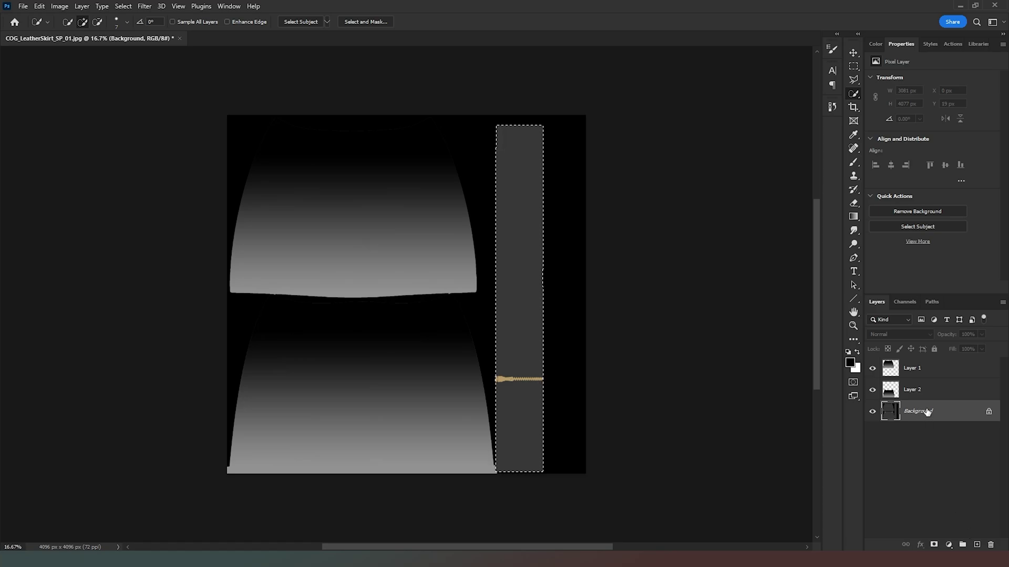
Add Layer 3 above Layer 1 and Paint Bucket fill the strip solid black
click(937, 372)
click(977, 545)
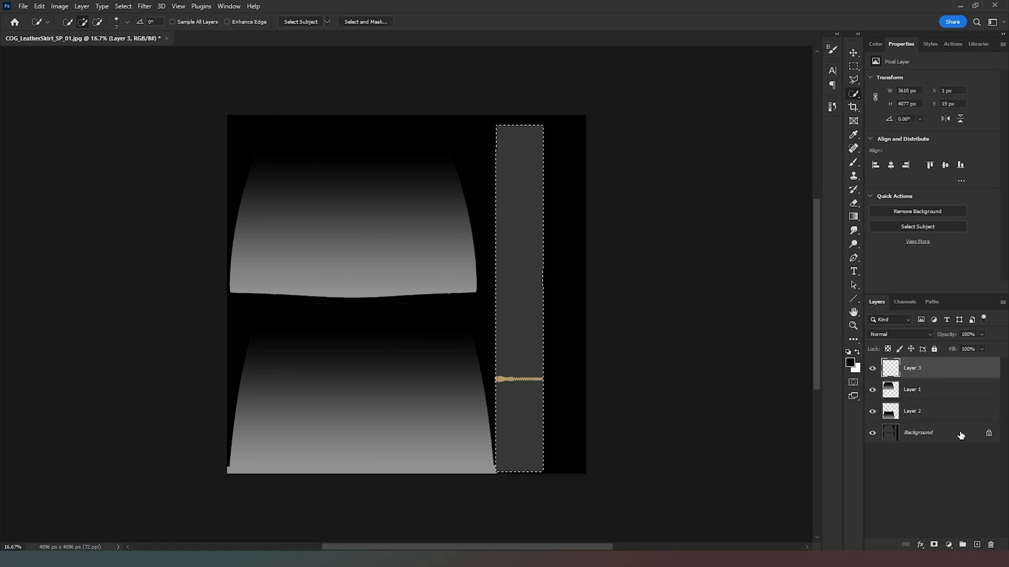
click(853, 216)
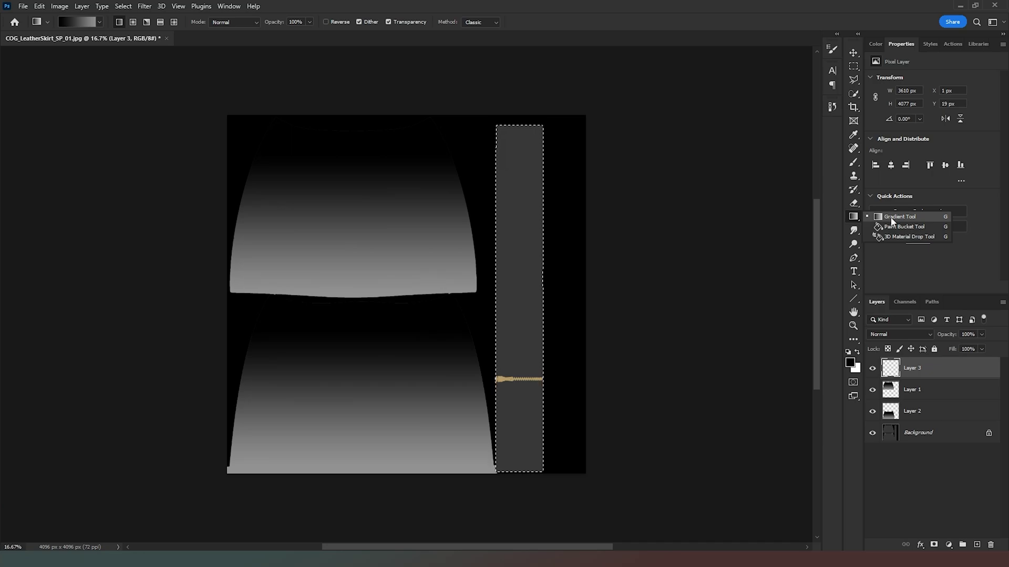
click(887, 228)
click(522, 205)
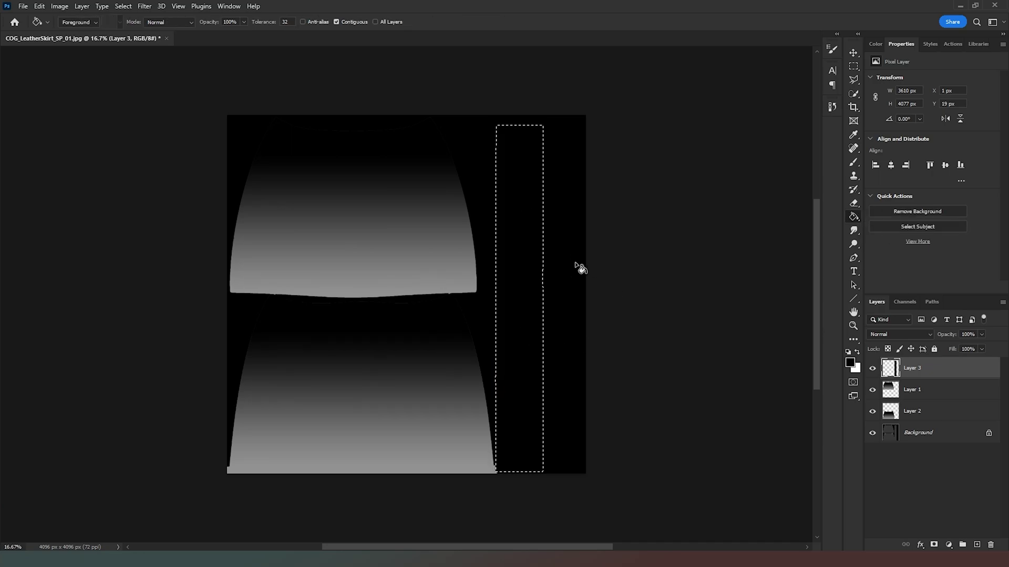
Clear the selection and return to Character Creator 4 to see the updated weight map
key(m)
drag(643, 169, 644, 174)
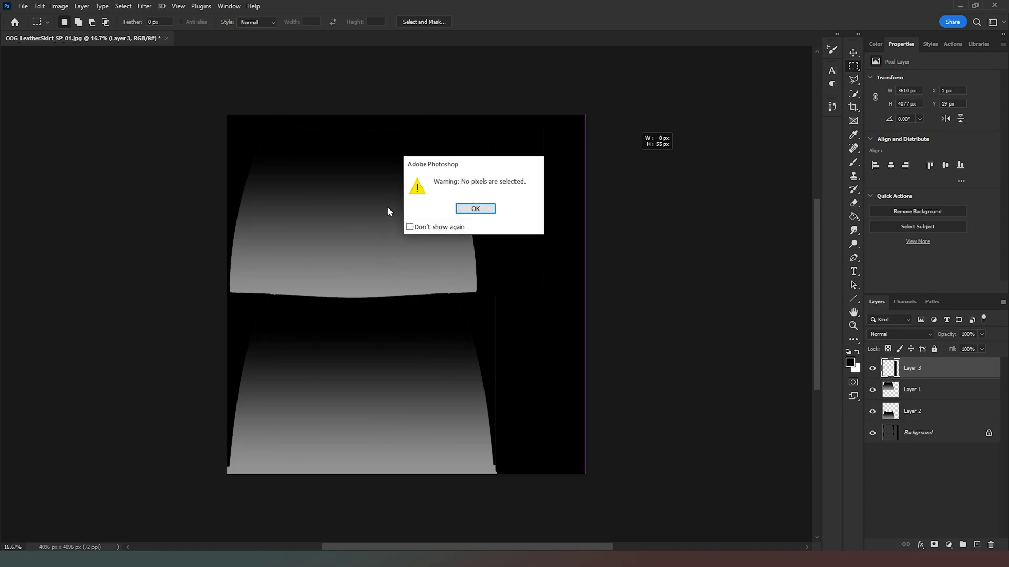
click(474, 209)
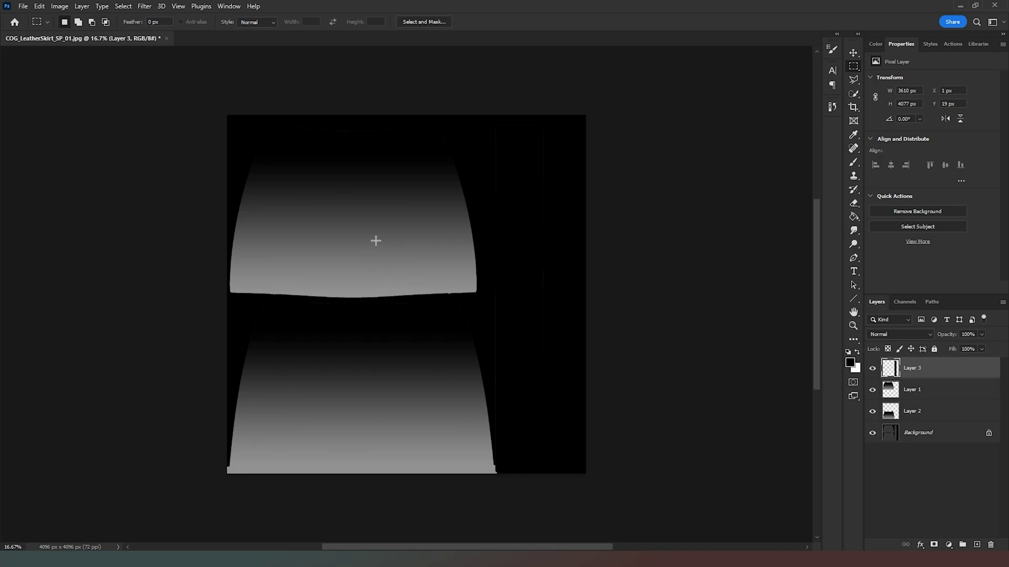
key(alt+Tab)
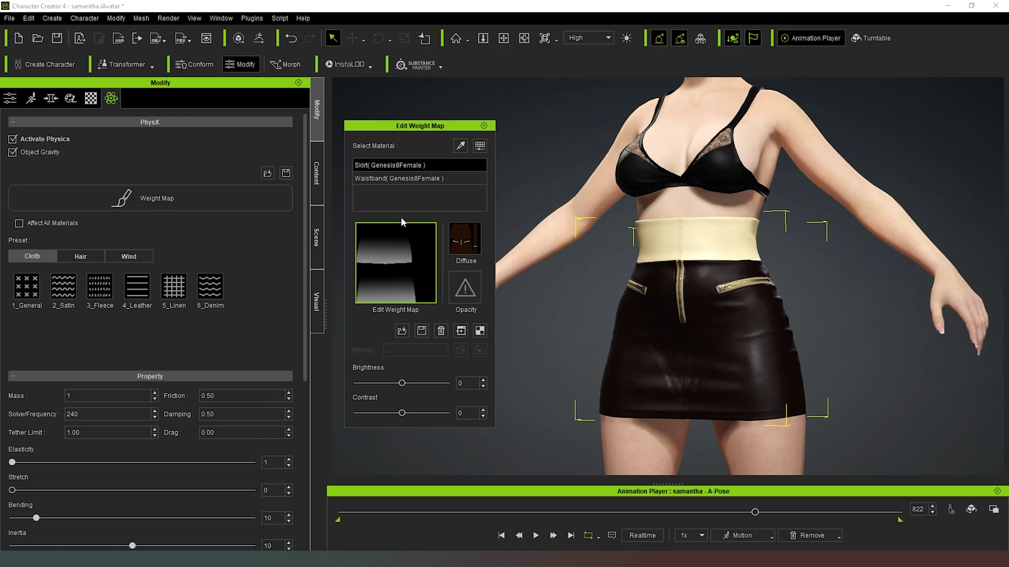
Close the Edit Weight Map panel to return to the skirt's PhysX settings
click(484, 126)
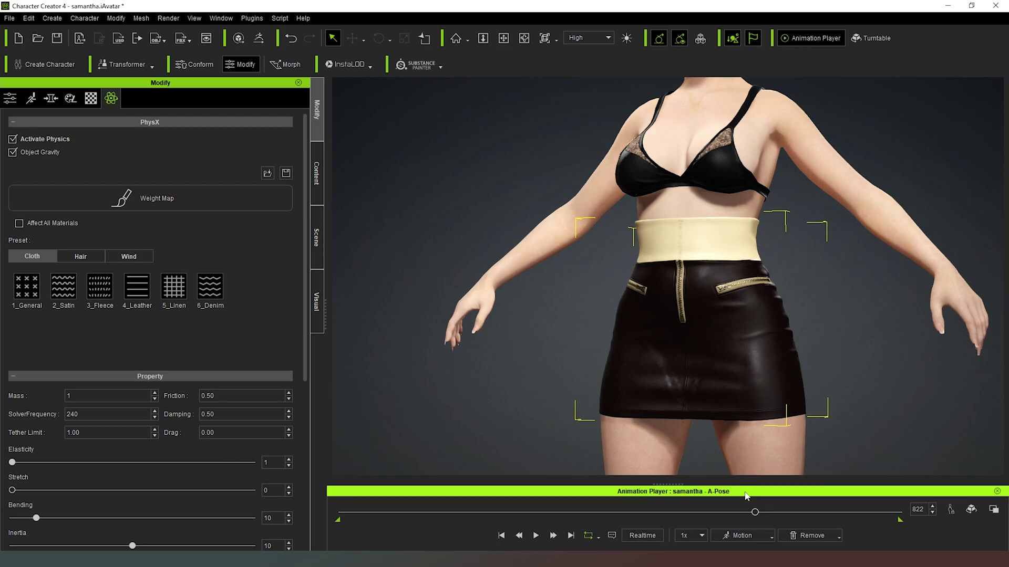
Play the cloth simulation from frame 0, stop it, and rewind to frame 0
drag(713, 517, 250, 510)
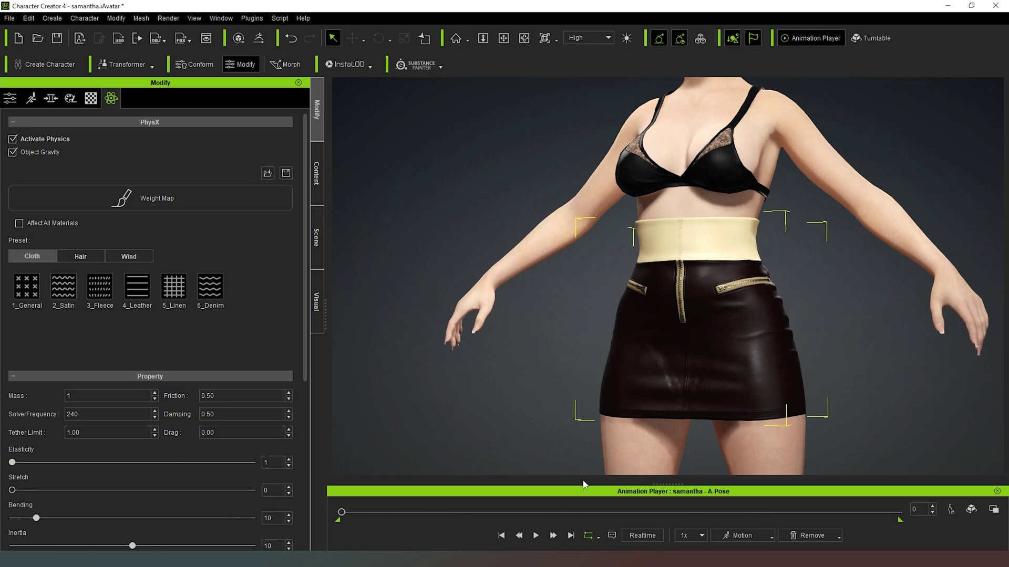
click(534, 535)
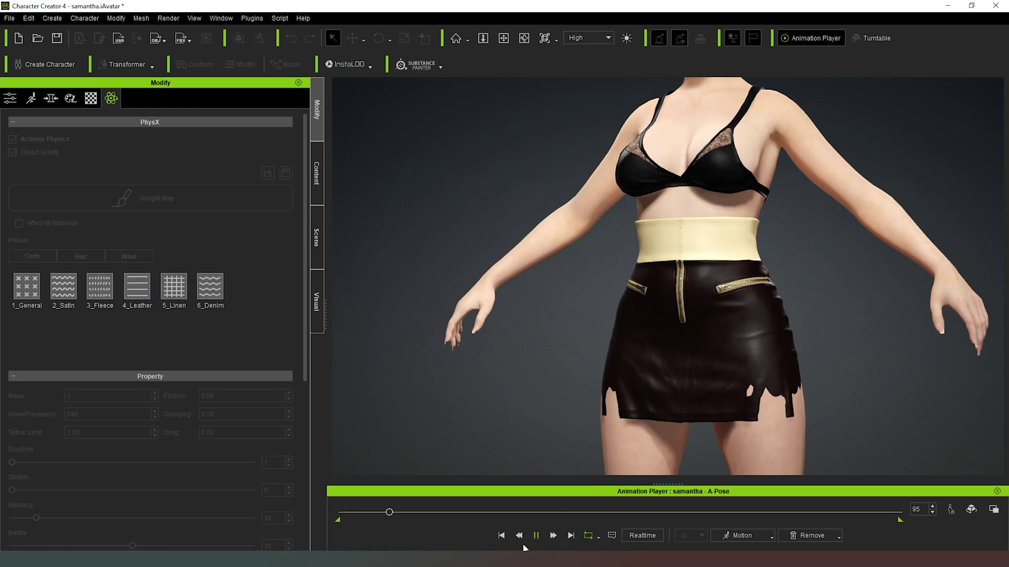
key(space)
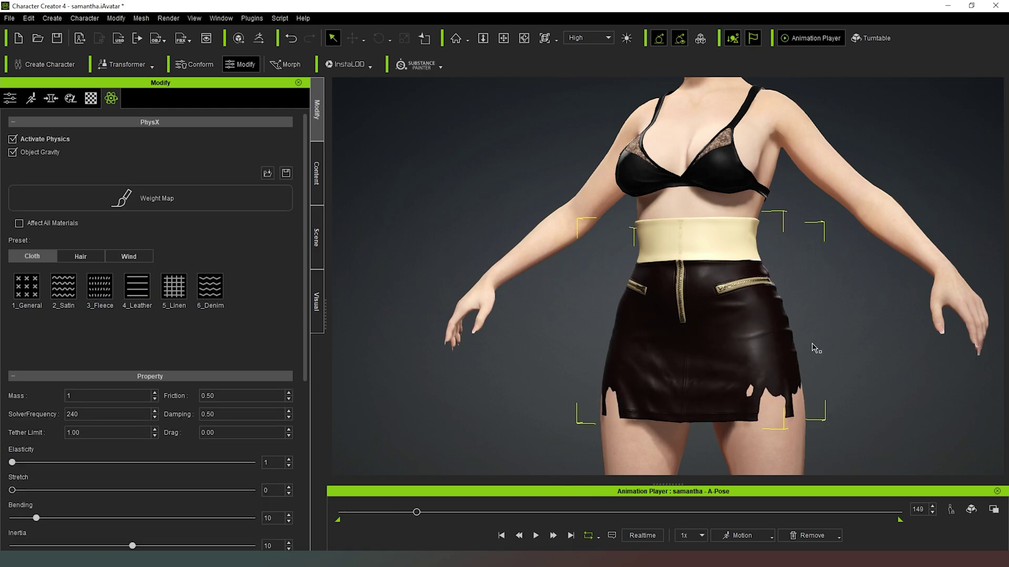
right_drag(859, 332, 721, 367)
right_drag(613, 377, 561, 477)
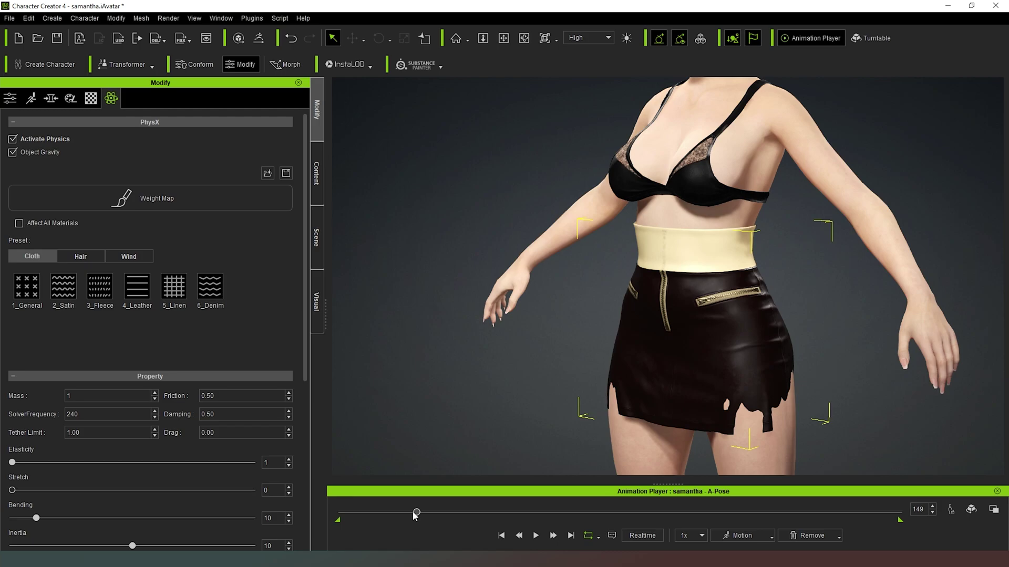
drag(416, 513, 316, 524)
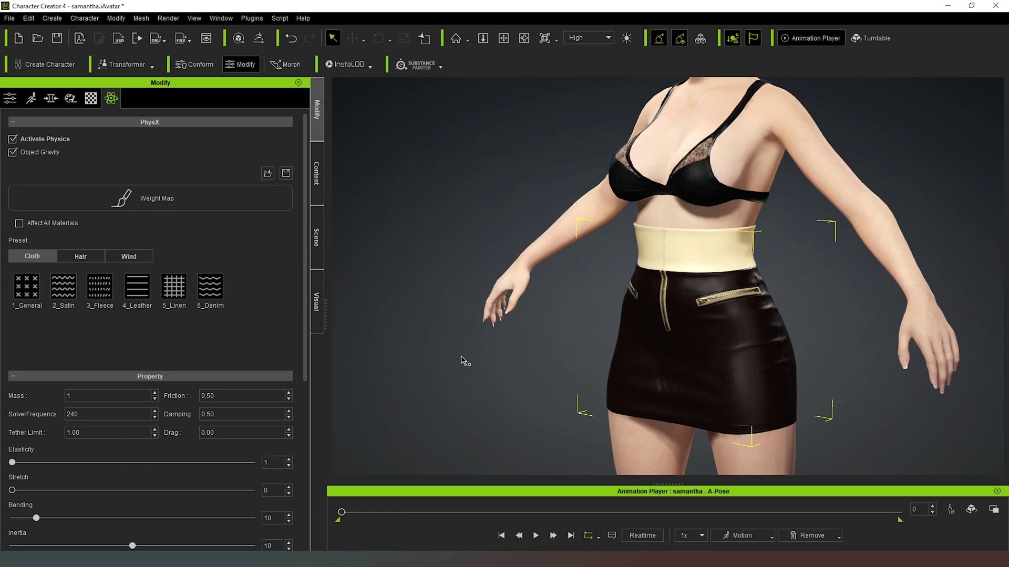
Apply the 4_Leather cloth preset to the skirt and orbit to a low frontal view
click(138, 288)
right_drag(762, 286, 832, 256)
right_drag(555, 345, 900, 304)
right_drag(518, 353, 315, 374)
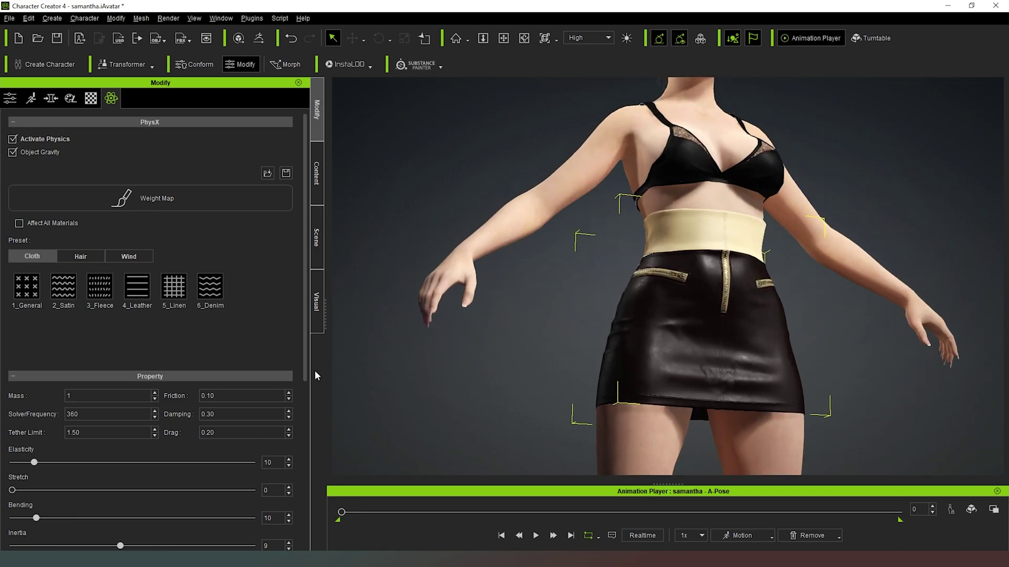
Play the leather simulation, checking the skirt all round, pause at frame 717, and select the skirt
click(536, 539)
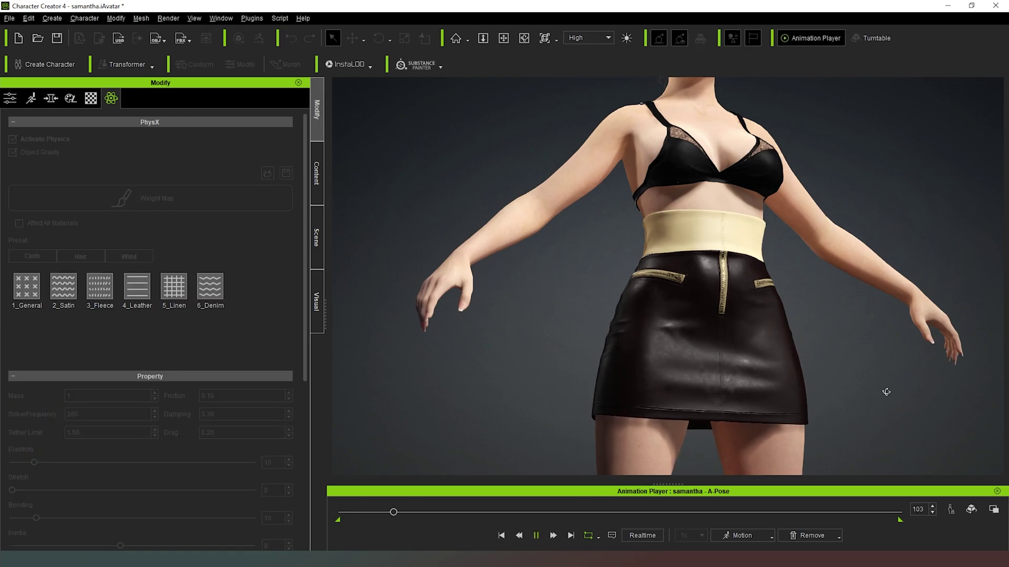
right_drag(881, 393, 354, 389)
right_drag(932, 349, 499, 367)
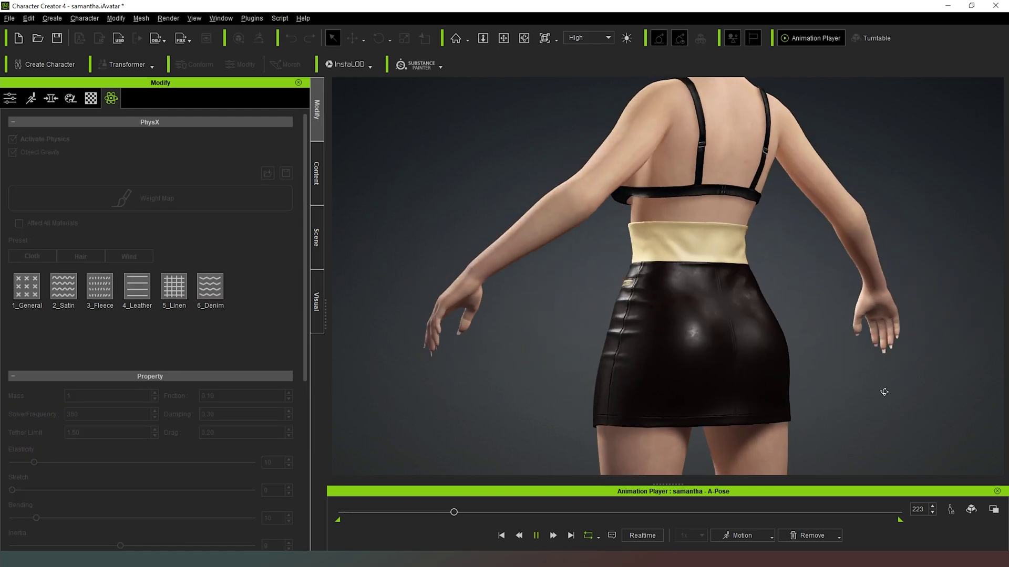
right_drag(907, 394, 462, 300)
right_drag(971, 321, 842, 317)
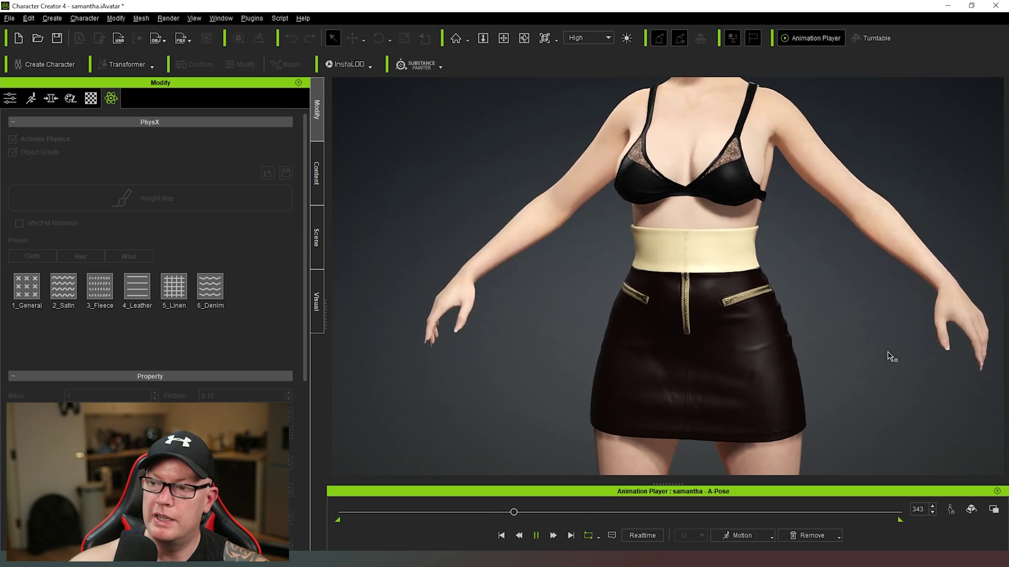
right_drag(888, 359, 824, 337)
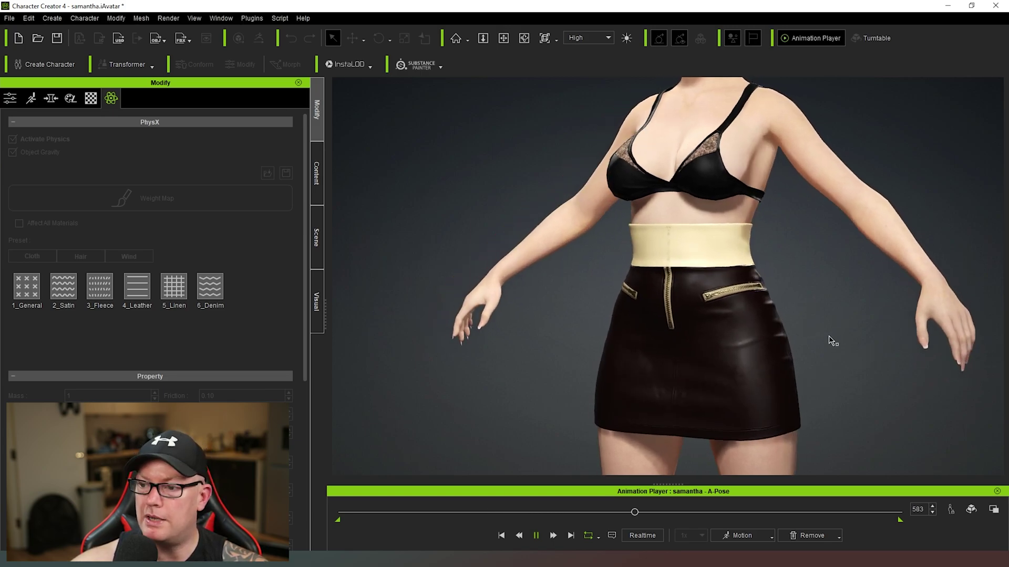
click(536, 536)
click(620, 417)
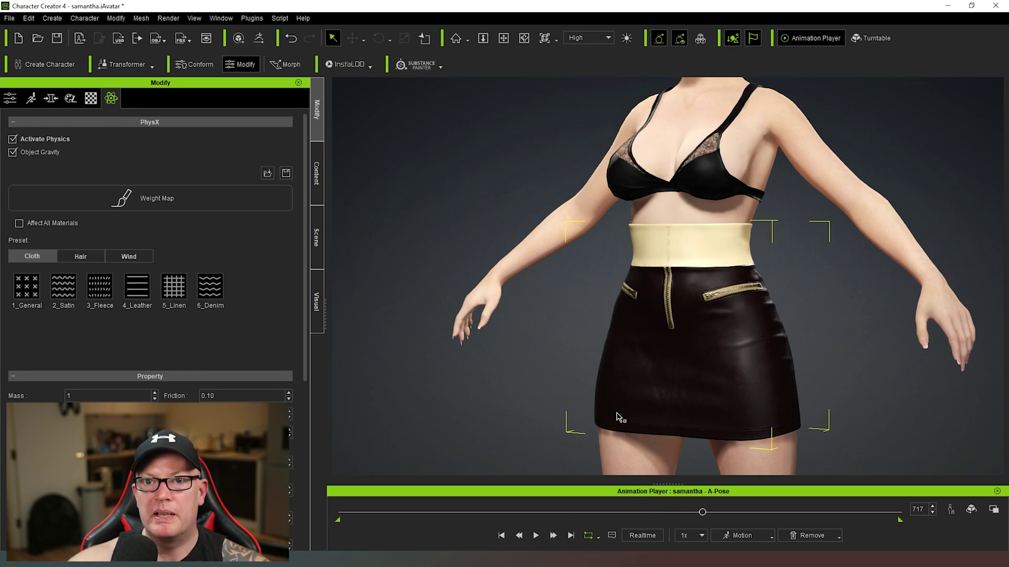